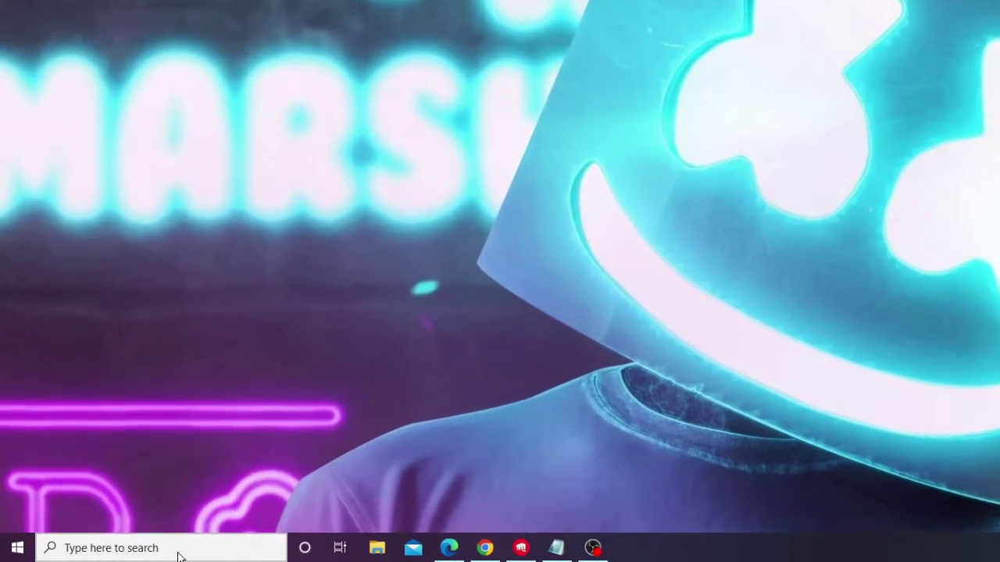
Step: Launch an administrator Command Prompt and run sfc /scannow to start verification
left_click(197, 547)
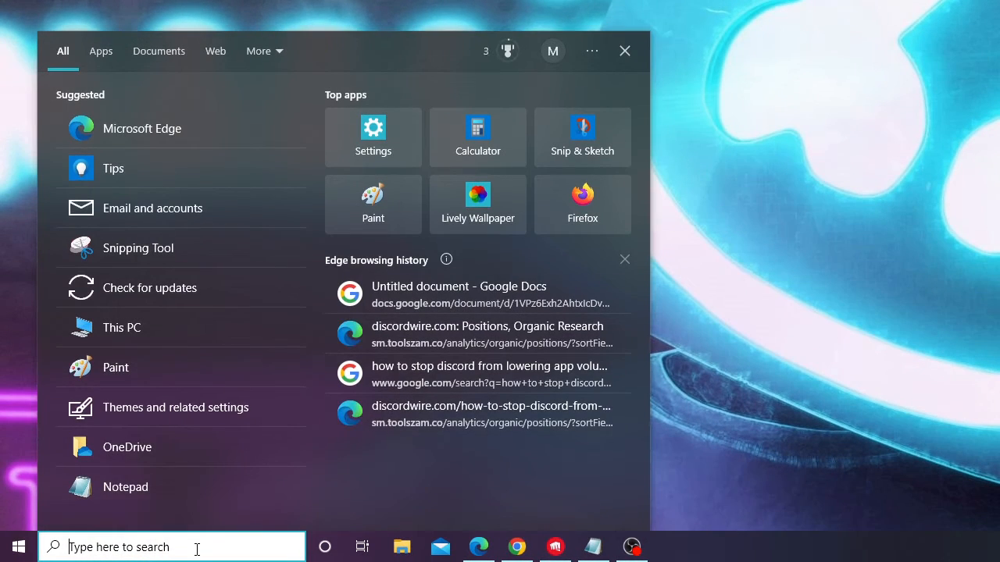
type("cmd")
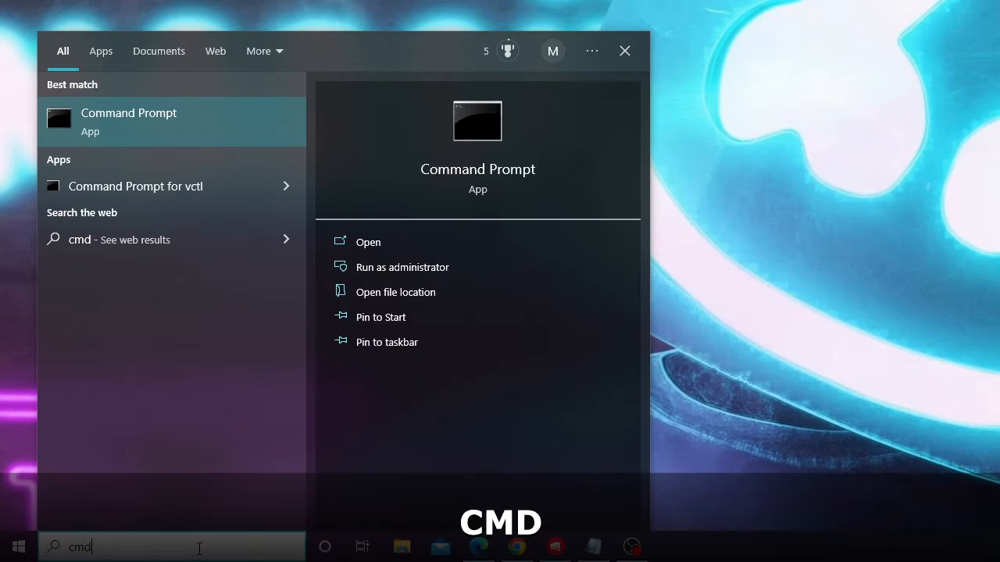
left_click(459, 275)
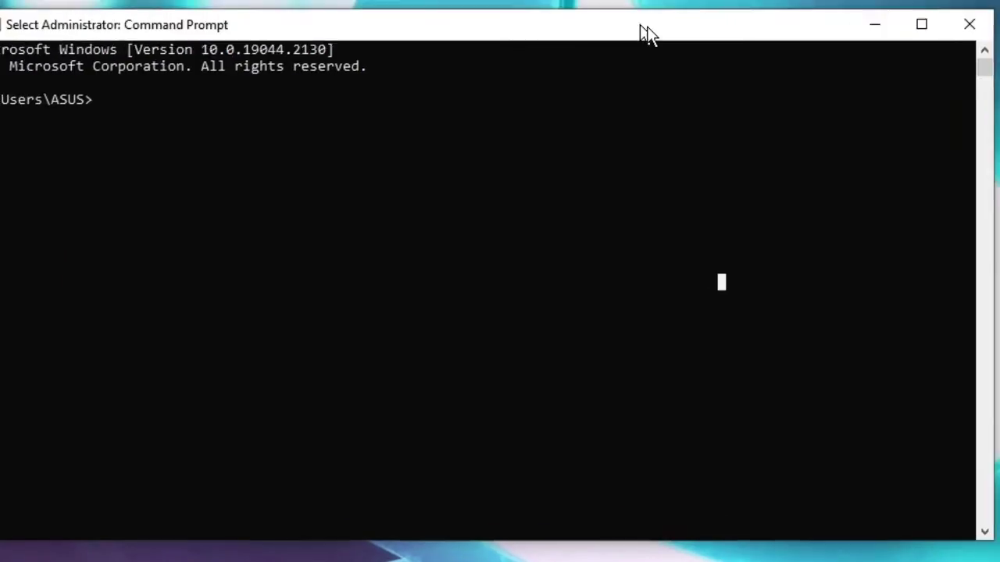
left_click_drag(647, 32, 809, 72)
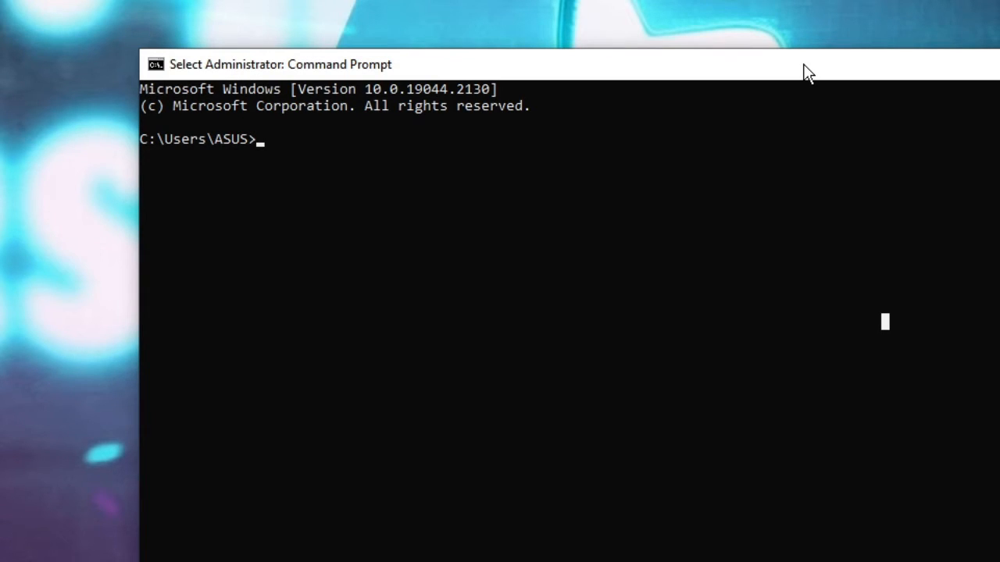
type("sfc /scannow")
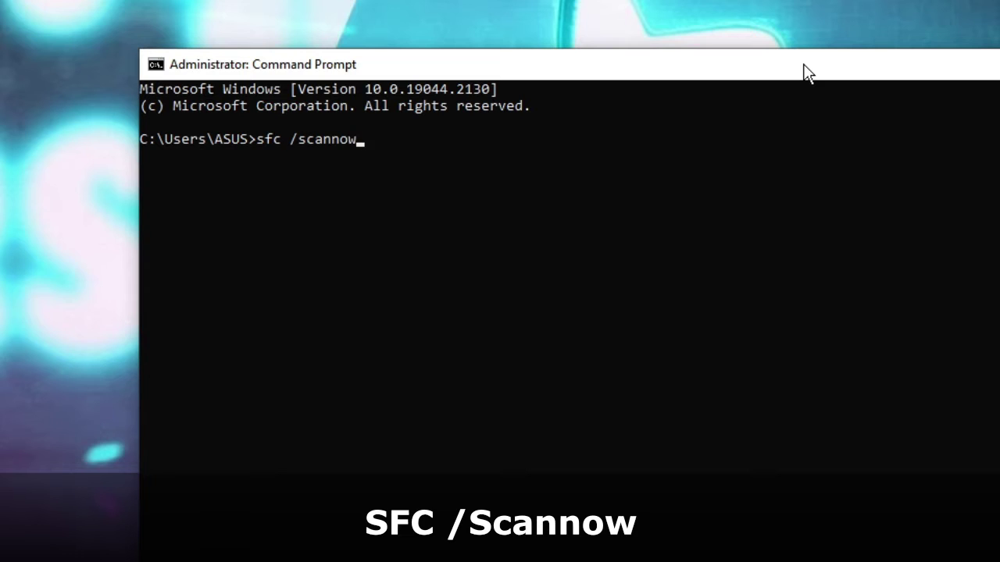
key("Return")
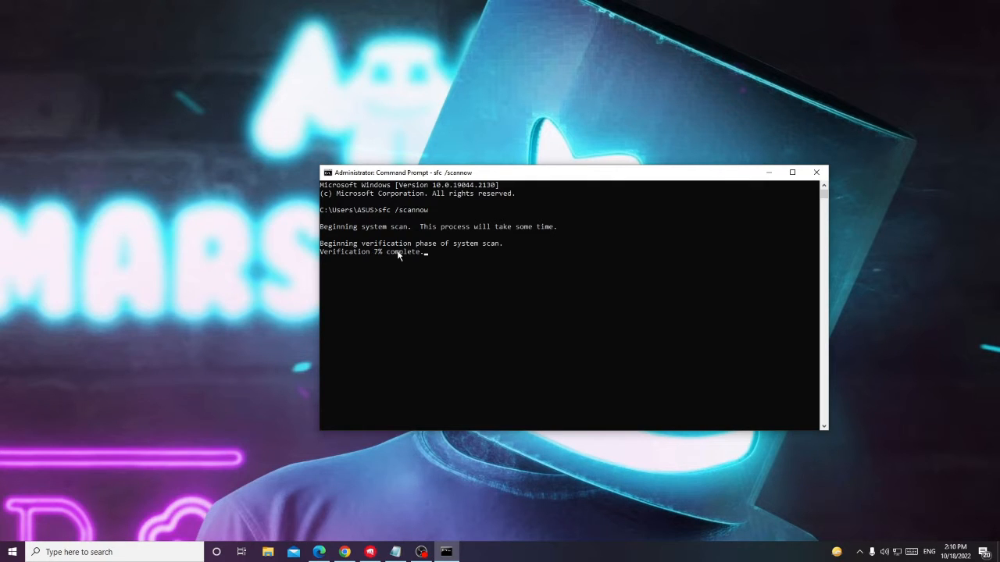
Step: Minimize Command Prompt and bring up the Services console from search
left_click(771, 173)
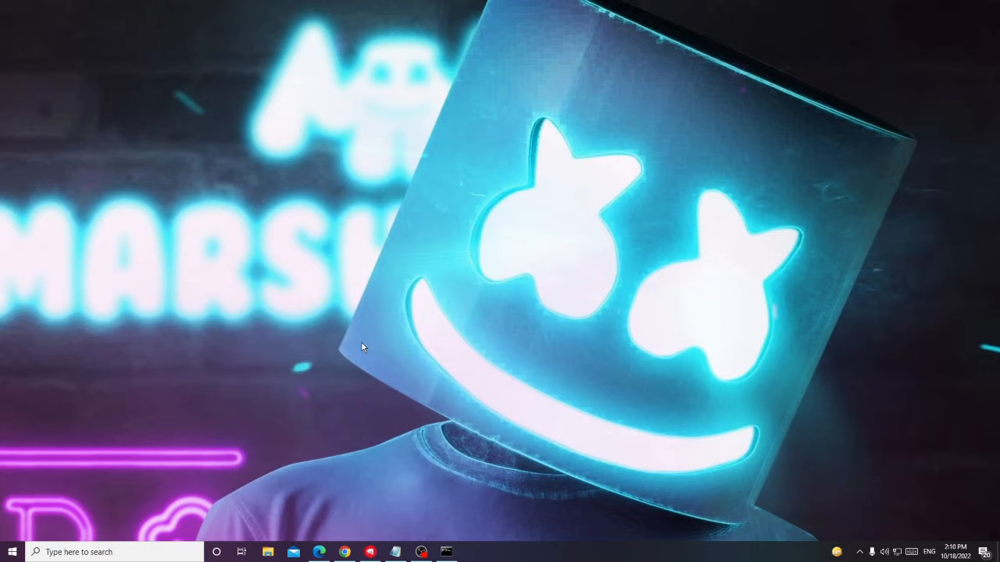
left_click(118, 552)
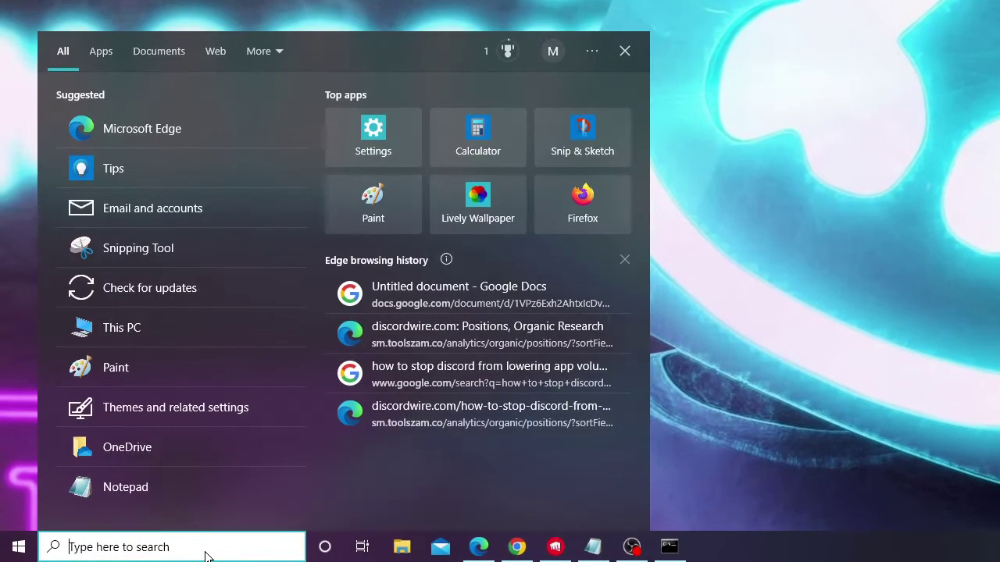
type("service")
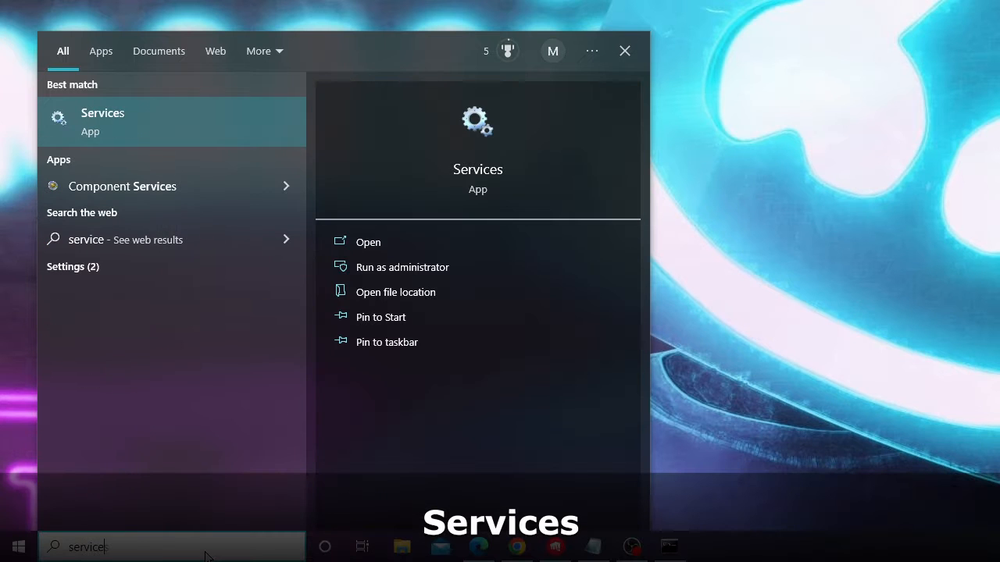
type("s")
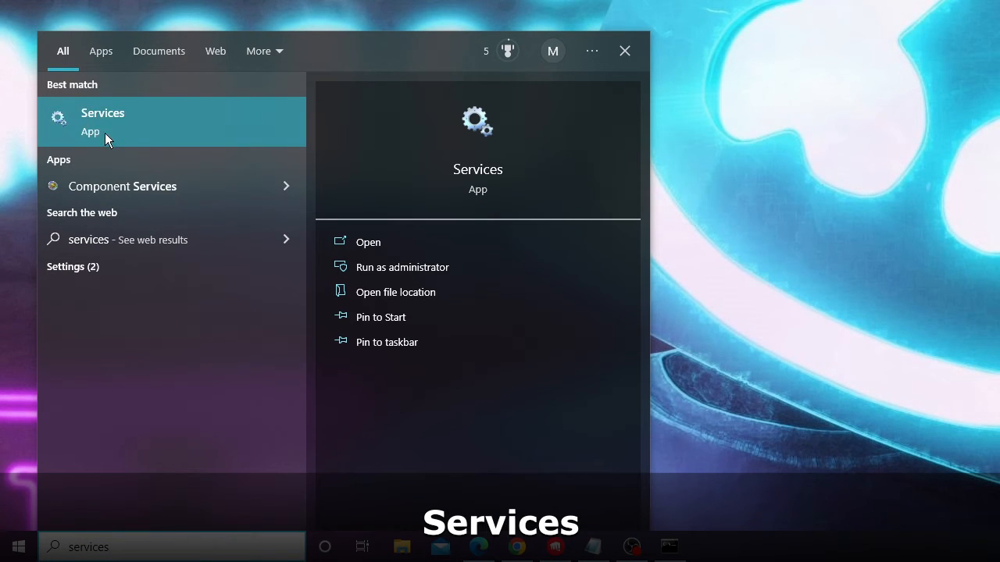
left_click(146, 129)
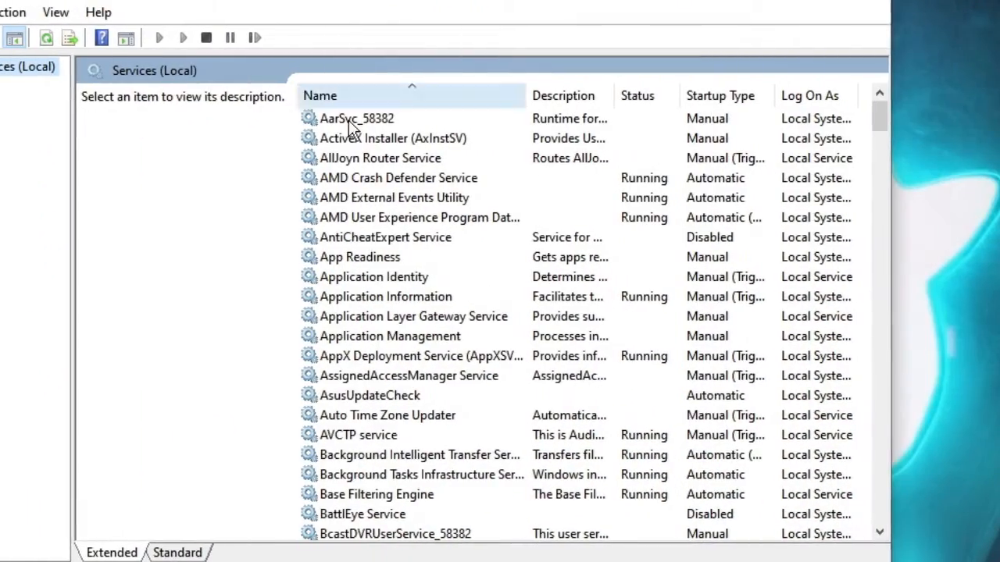
left_click(378, 237)
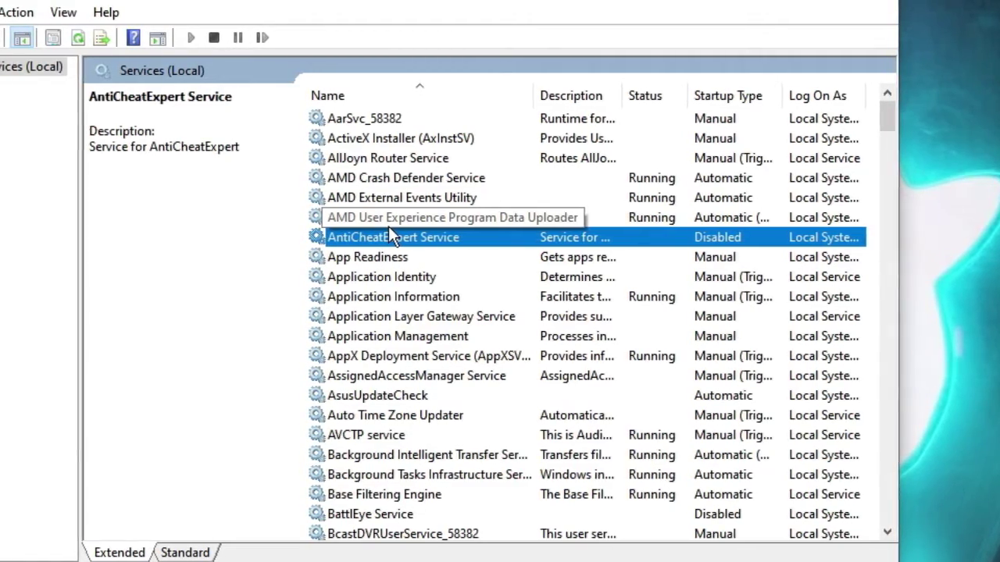
Step: Locate and select the Bluetooth Audio Gateway Service in the services list
key("b")
scroll(388, 226, "down", 3)
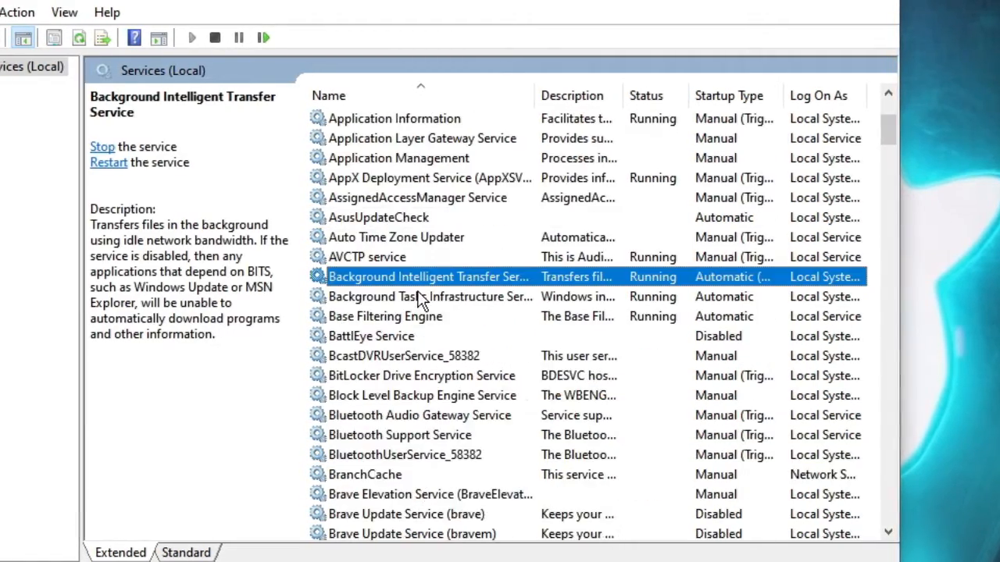
left_click(410, 342)
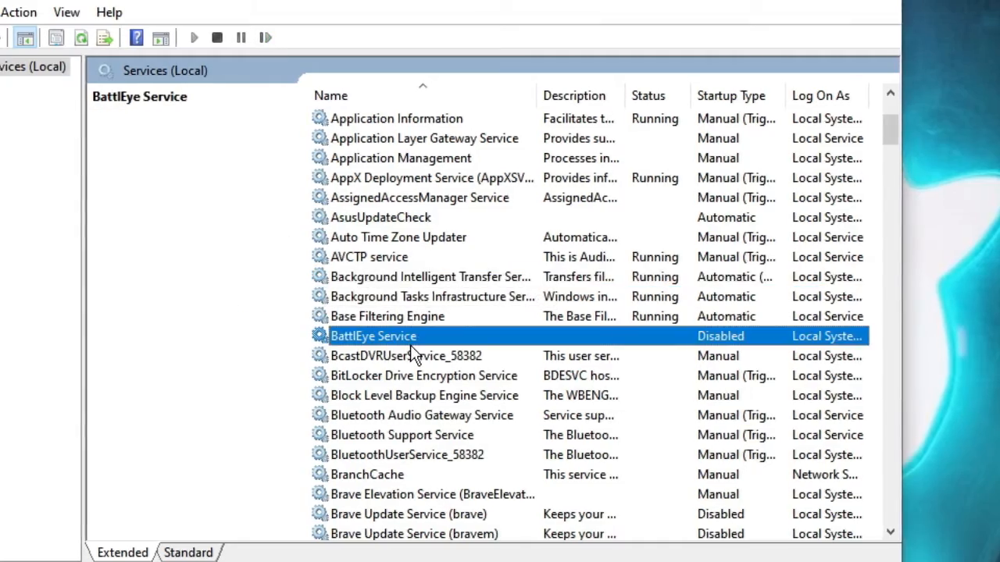
scroll(410, 344, "down", 1)
left_click(394, 357)
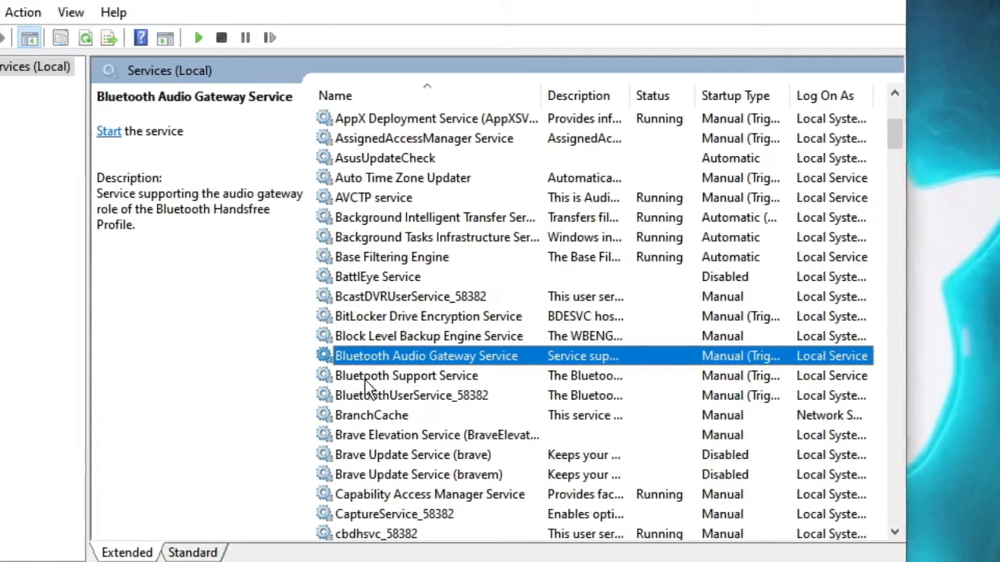
left_click(365, 379)
left_click(370, 357)
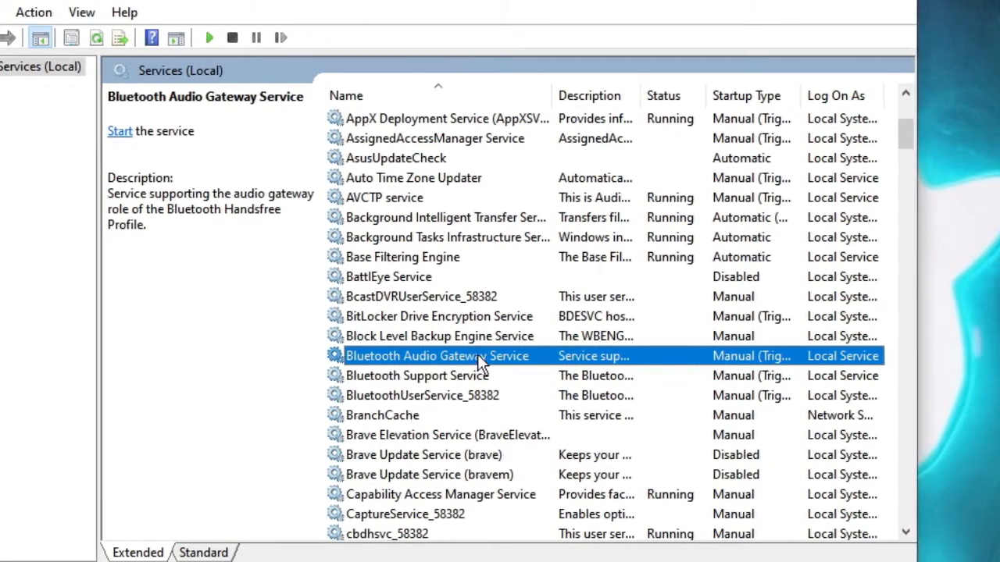
Step: Set Bluetooth Audio Gateway Service to Automatic startup, start it and apply the change
double_click(474, 355)
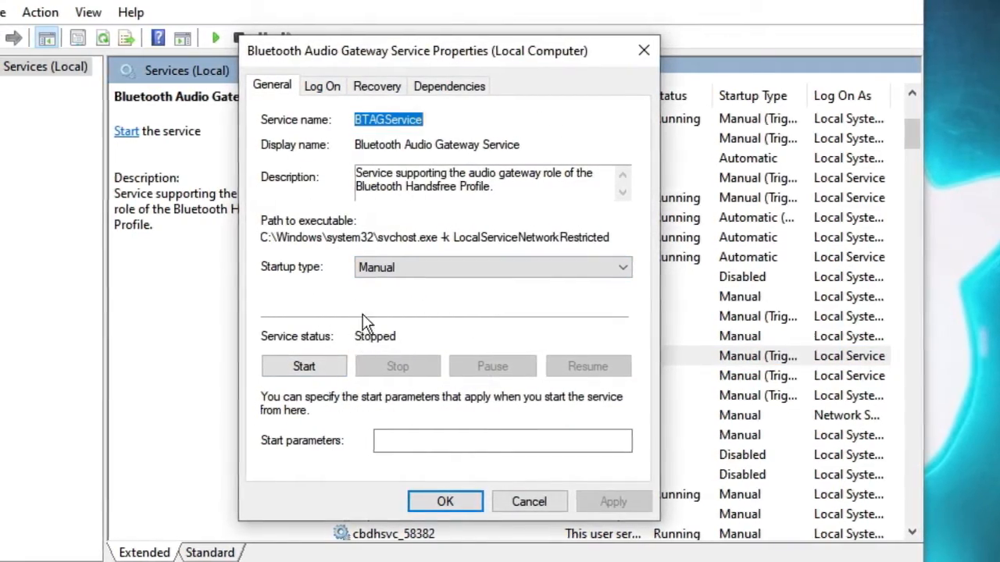
left_click(412, 272)
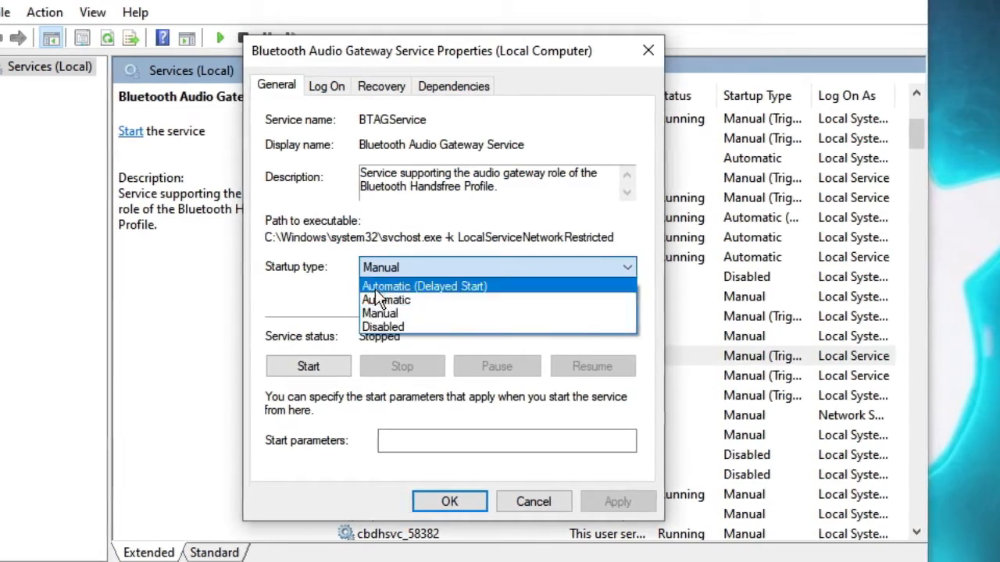
left_click(388, 300)
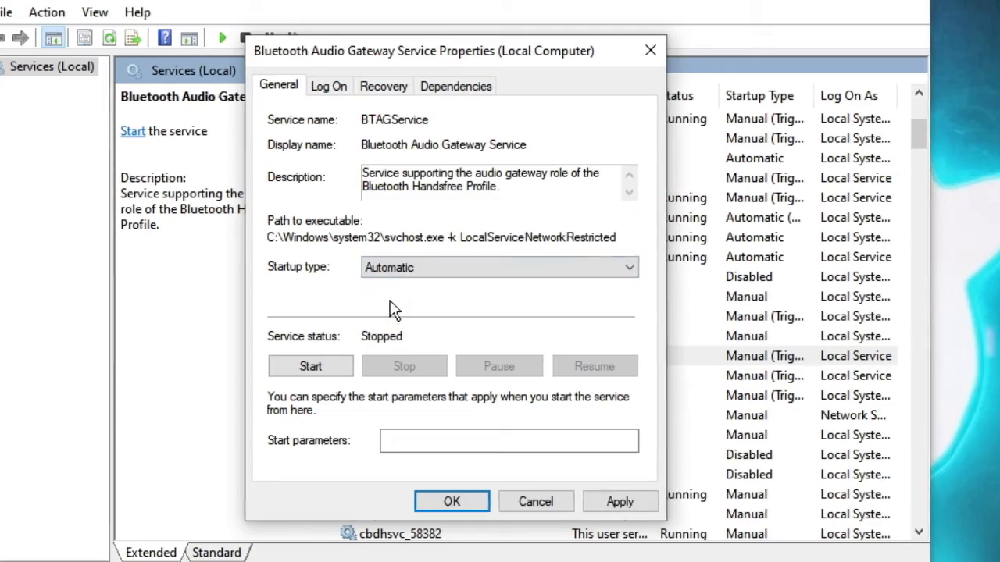
left_click(318, 365)
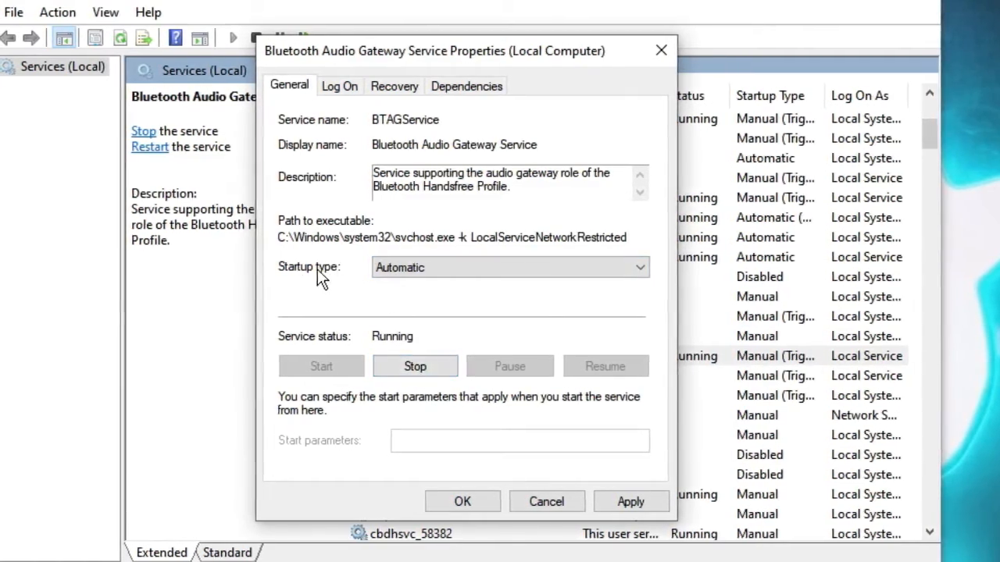
left_click(405, 270)
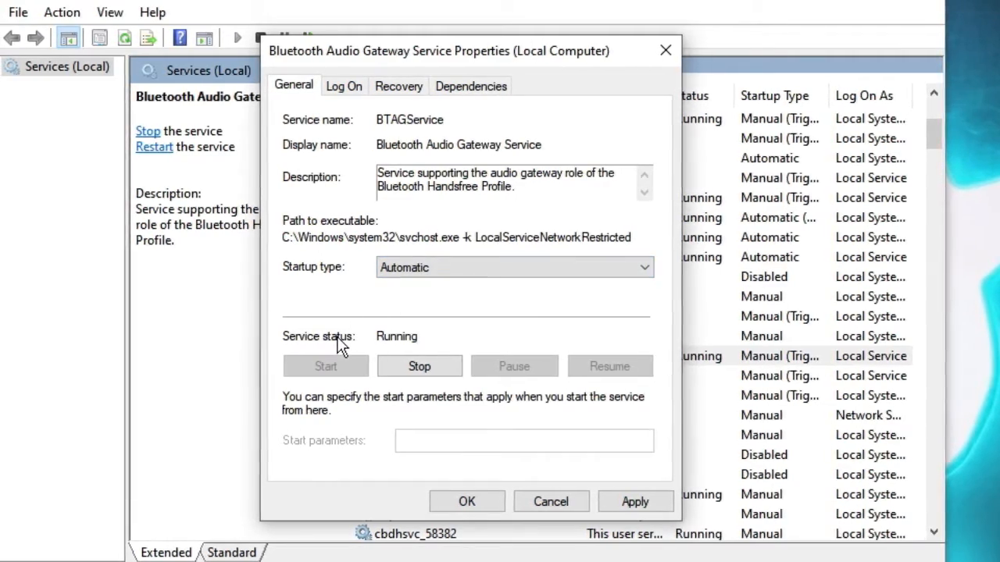
left_click(629, 499)
left_click(469, 502)
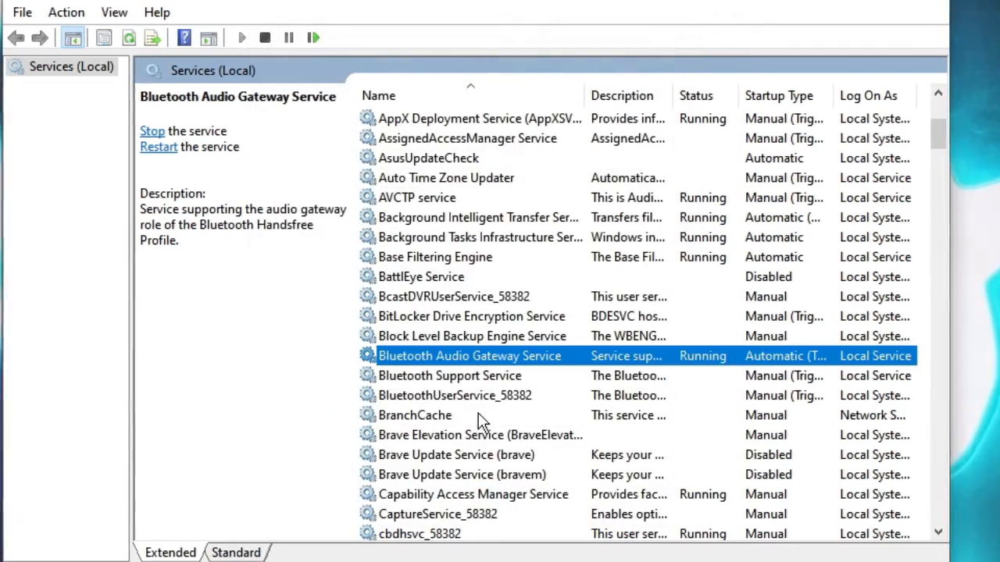
Step: Set Bluetooth Support Service to Automatic startup, start it, apply, then select BluetoothUserService_58382
left_click(461, 378)
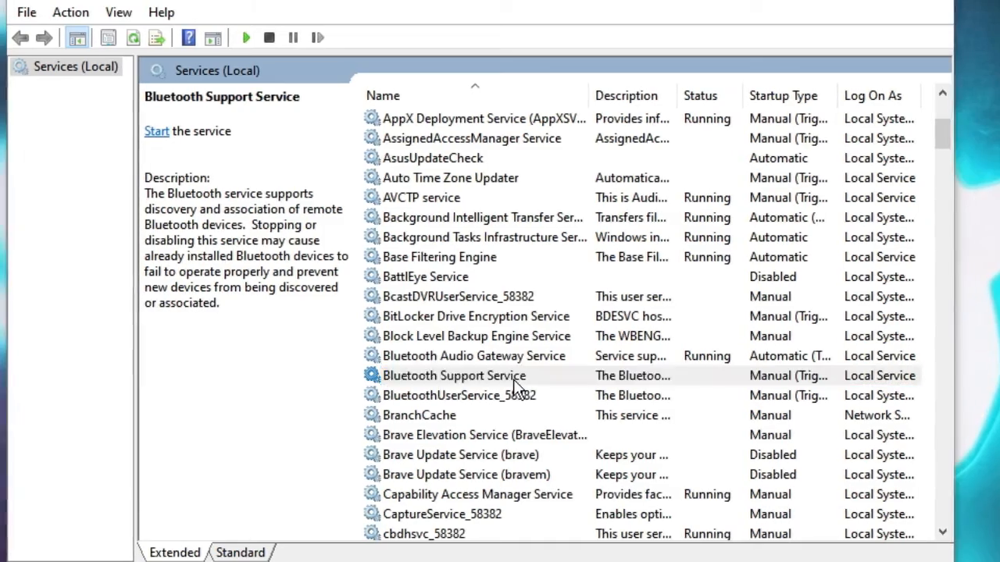
double_click(512, 379)
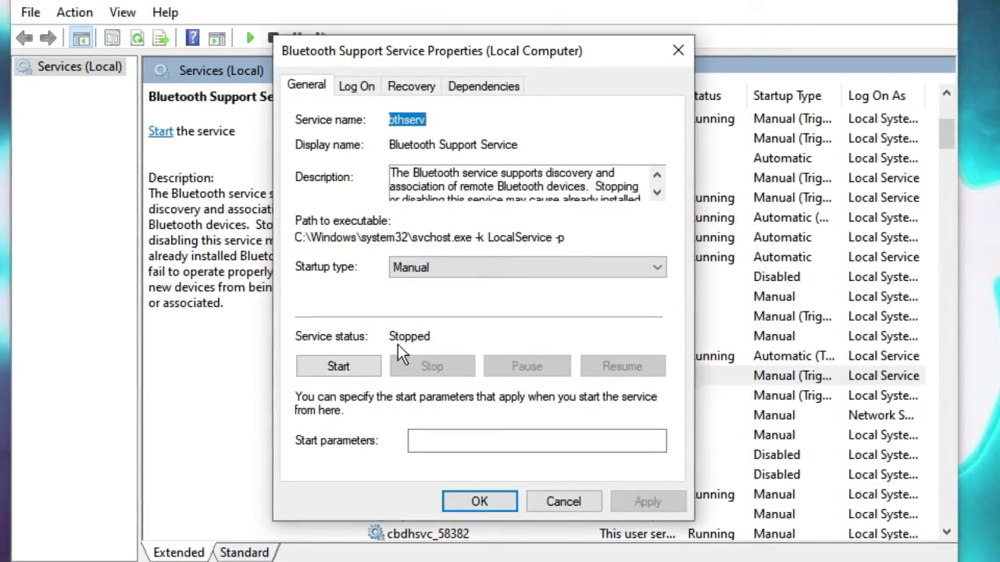
left_click(433, 267)
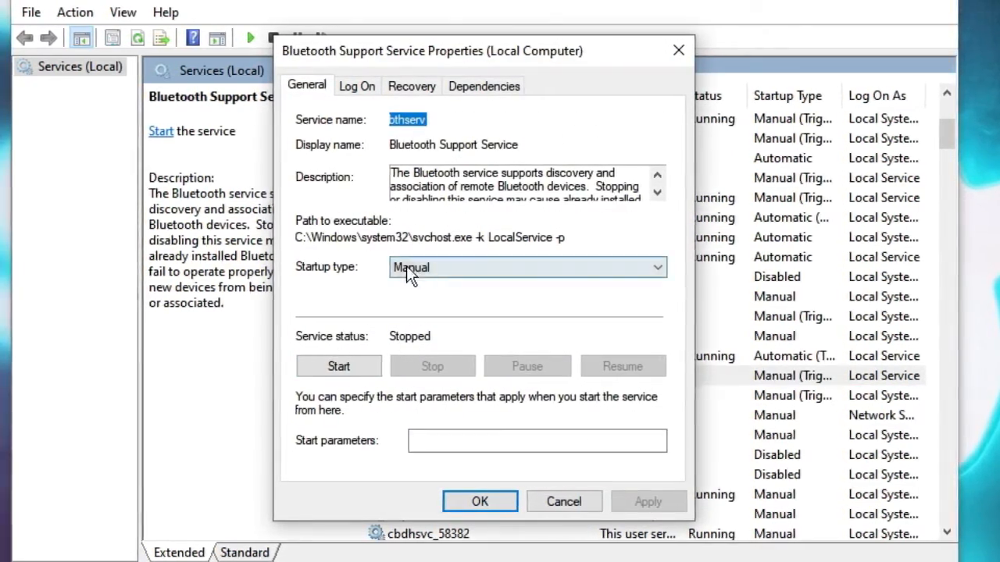
left_click(443, 269)
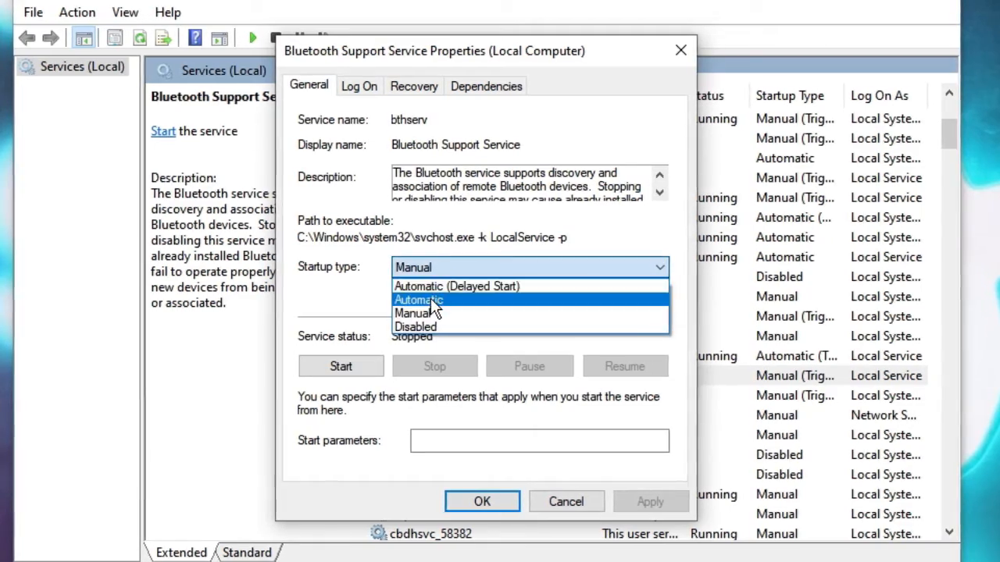
left_click(430, 299)
left_click(341, 367)
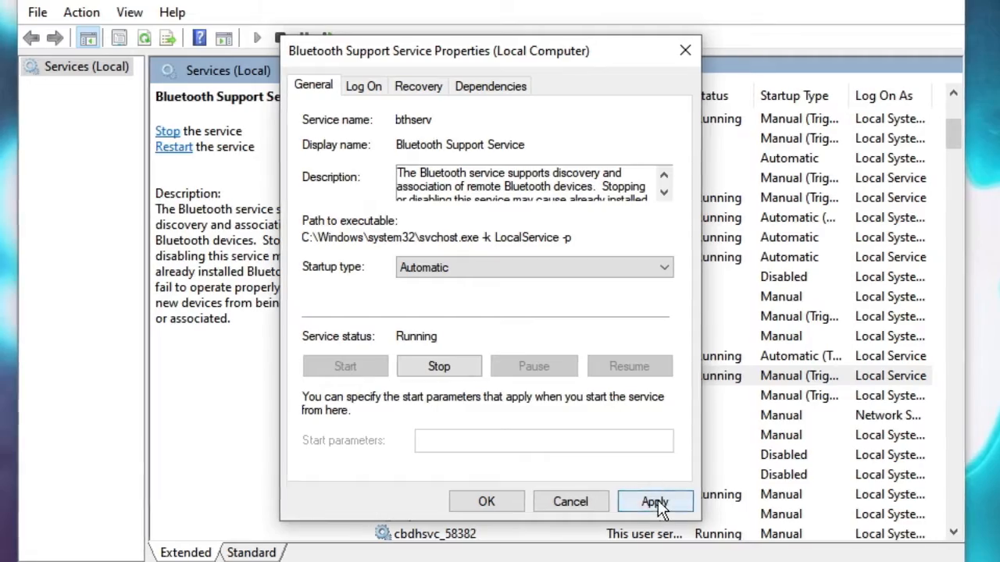
left_click(653, 502)
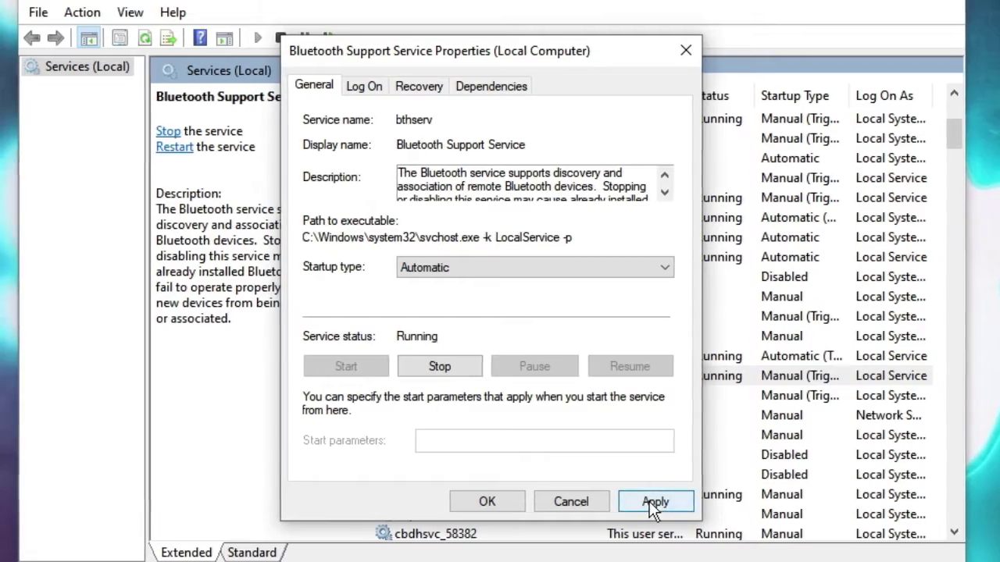
left_click(486, 501)
left_click(486, 395)
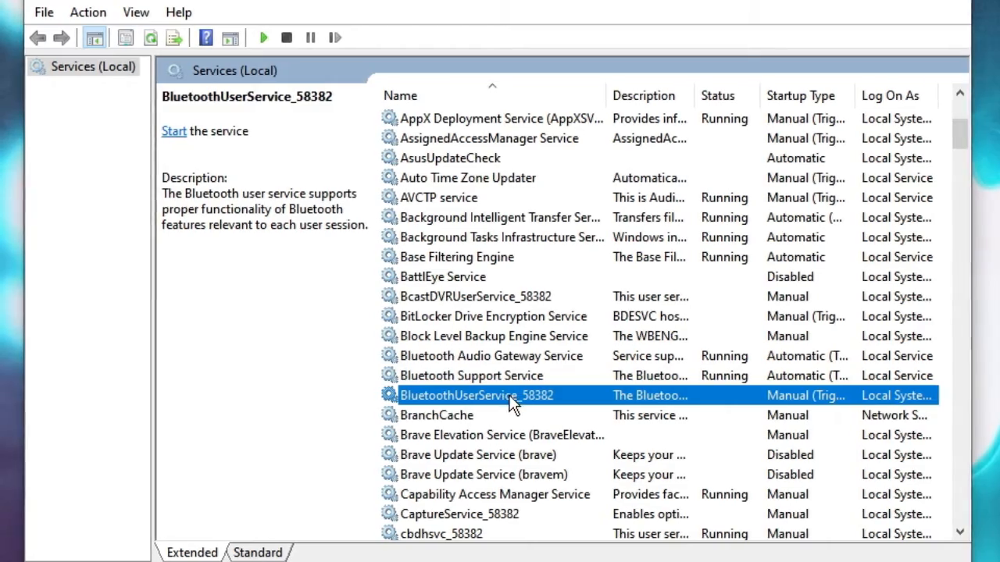
Step: Set BluetoothUserService_58382 to Automatic, attempt to start it and dismiss the incorrect-parameter warnings
double_click(510, 394)
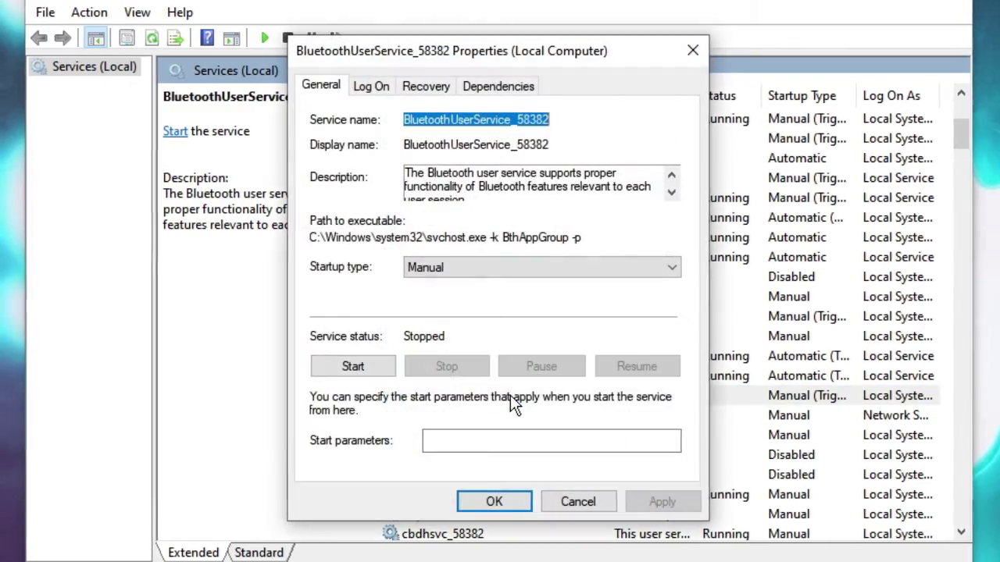
left_click(454, 270)
left_click(432, 300)
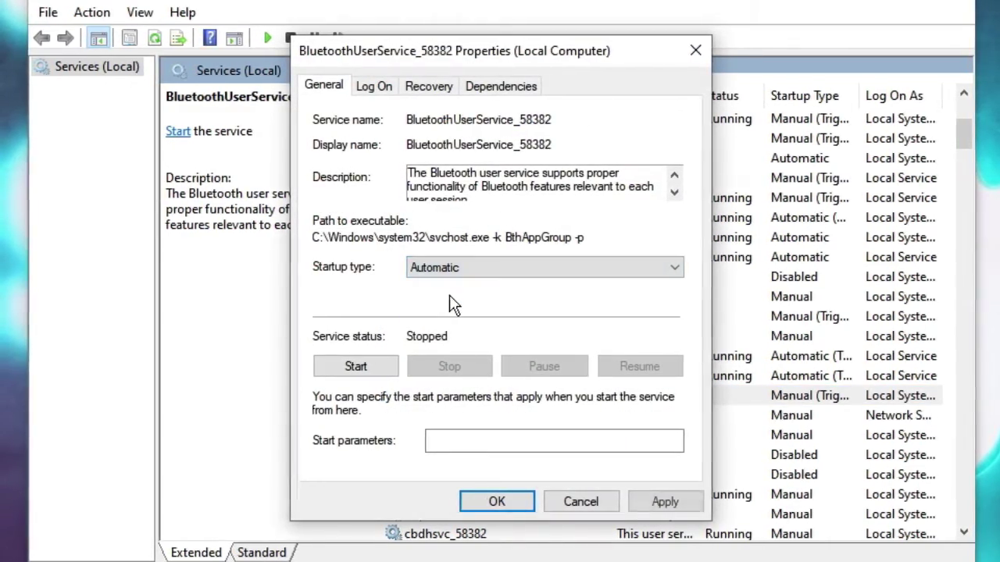
left_click(355, 366)
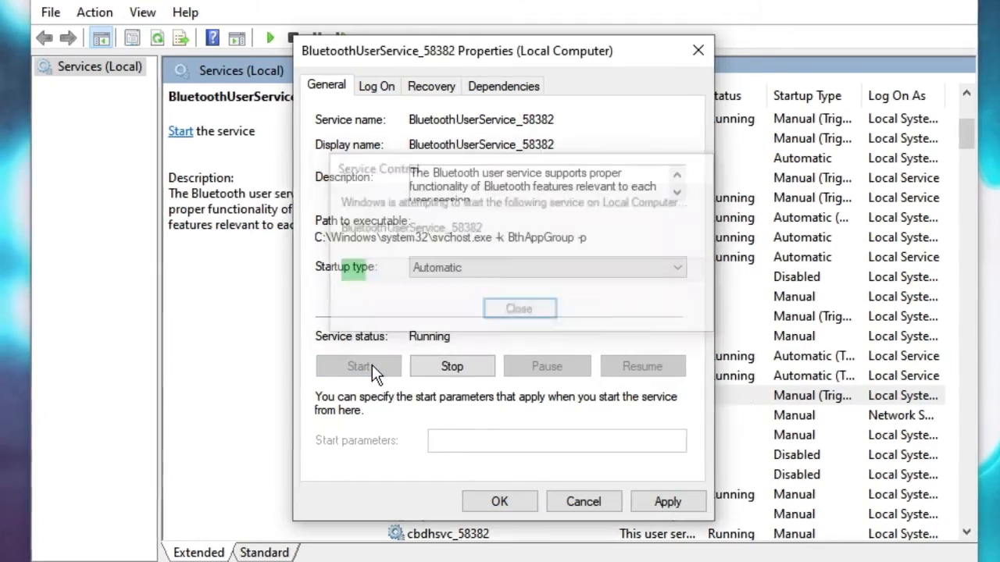
left_click(669, 501)
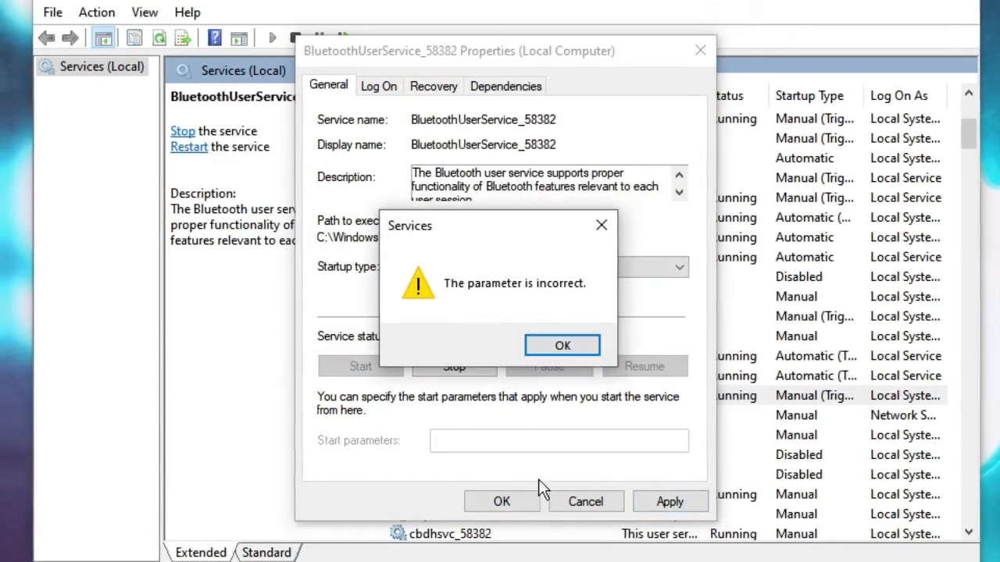
left_click(564, 346)
left_click(502, 501)
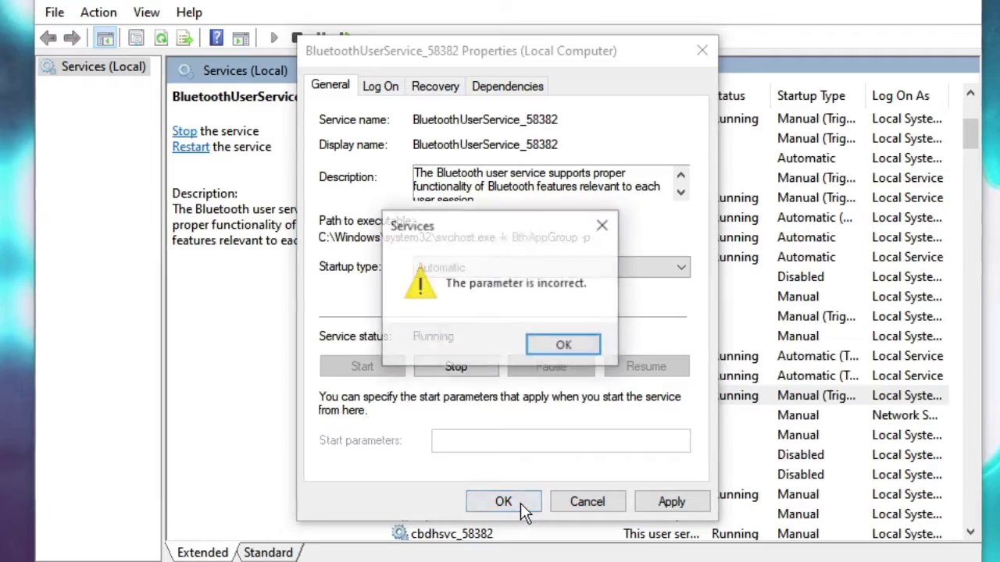
left_click(565, 346)
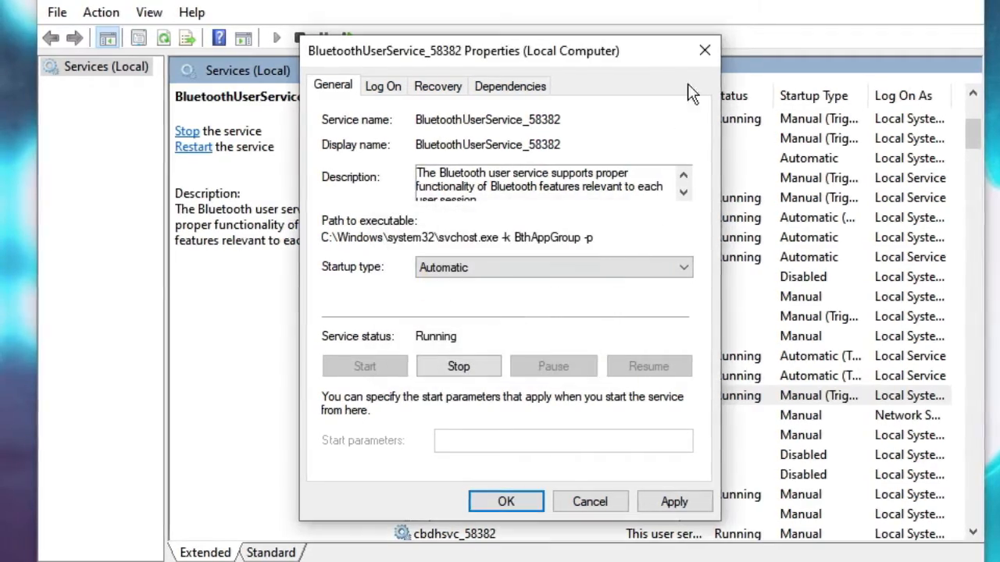
Step: Close the service properties and run Dism /Online /Cleanup-Image /RestoreHealth in Command Prompt
left_click(705, 51)
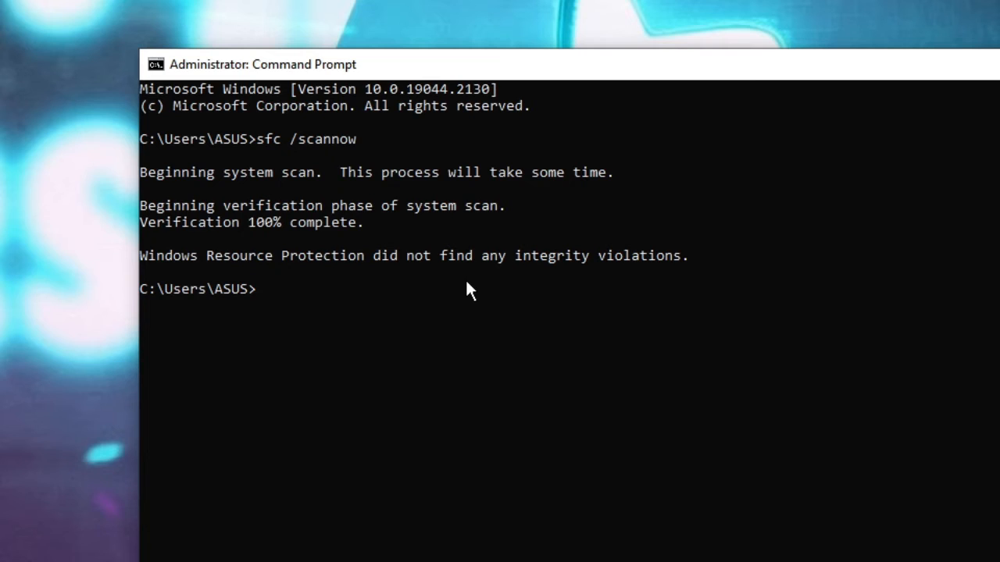
left_click(355, 300)
right_click(355, 300)
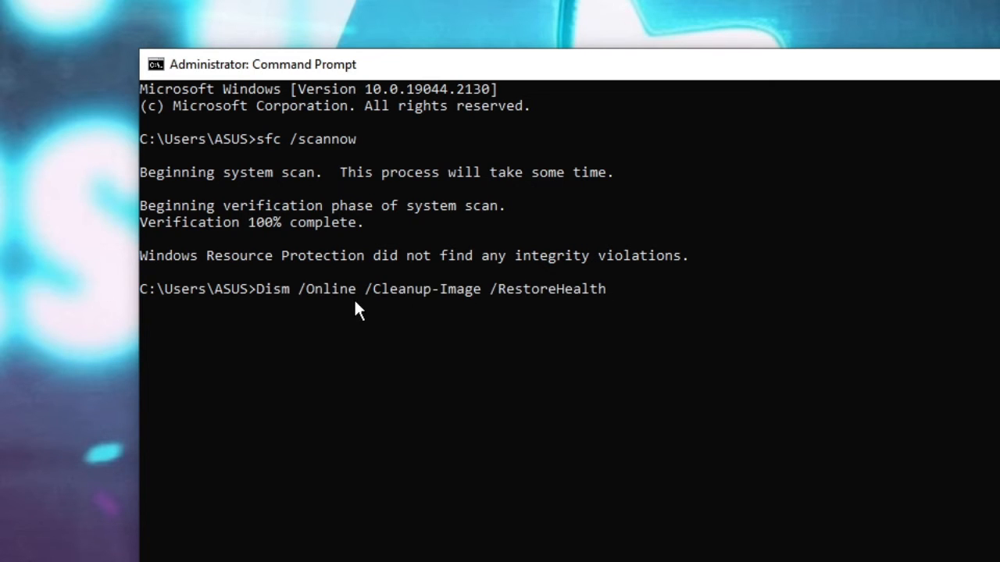
key("Return")
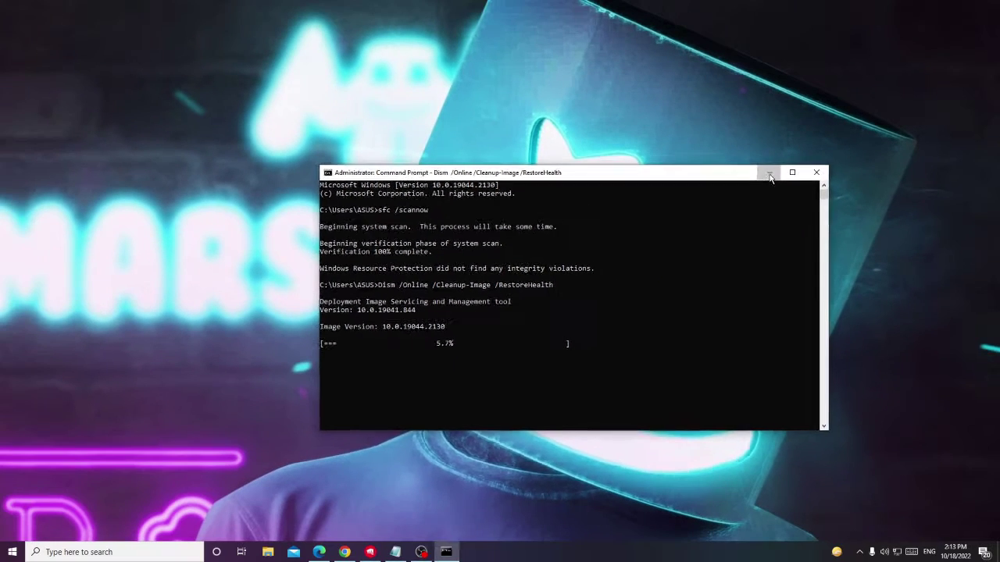
Step: Minimize Command Prompt and launch Device Manager from the Start button's tools menu
left_click(769, 172)
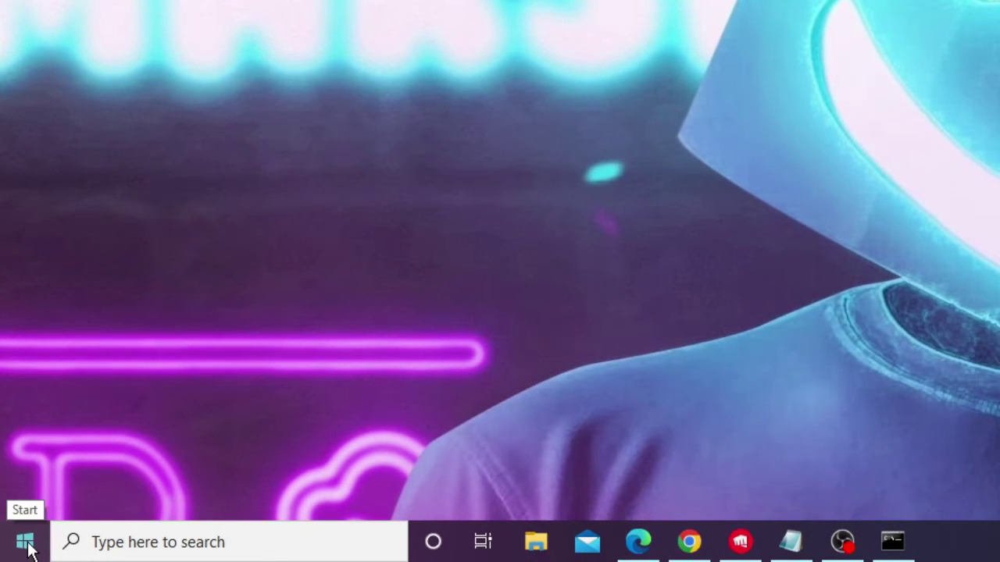
right_click(29, 545)
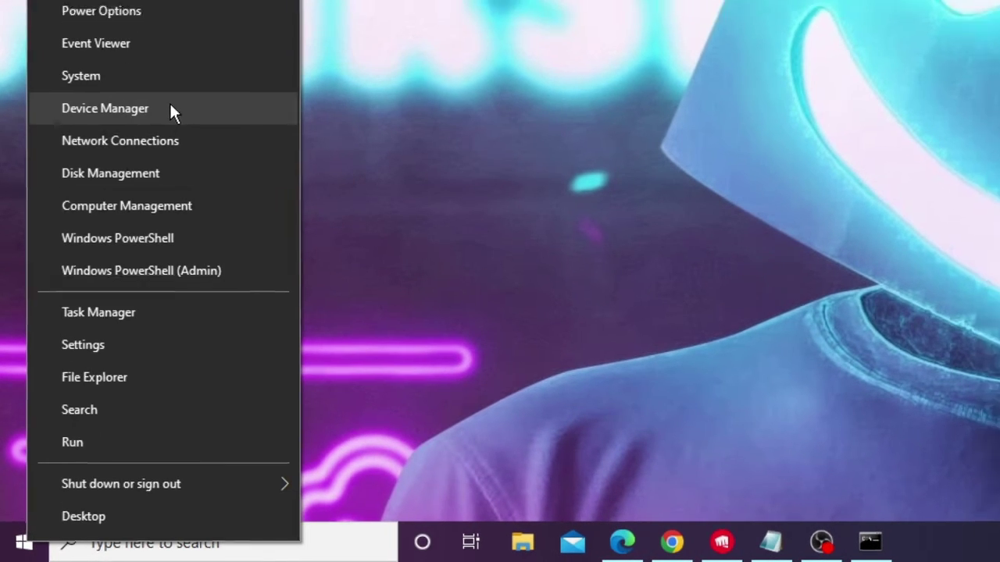
left_click(178, 100)
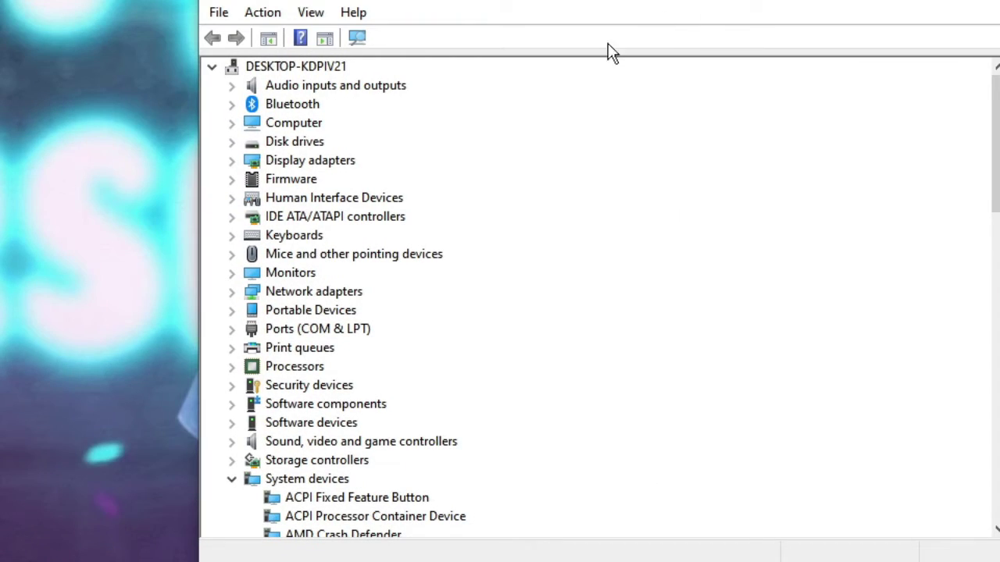
Step: Expand the Bluetooth category and select the Intel(R) Wireless Bluetooth(R) adapter
left_click(388, 254)
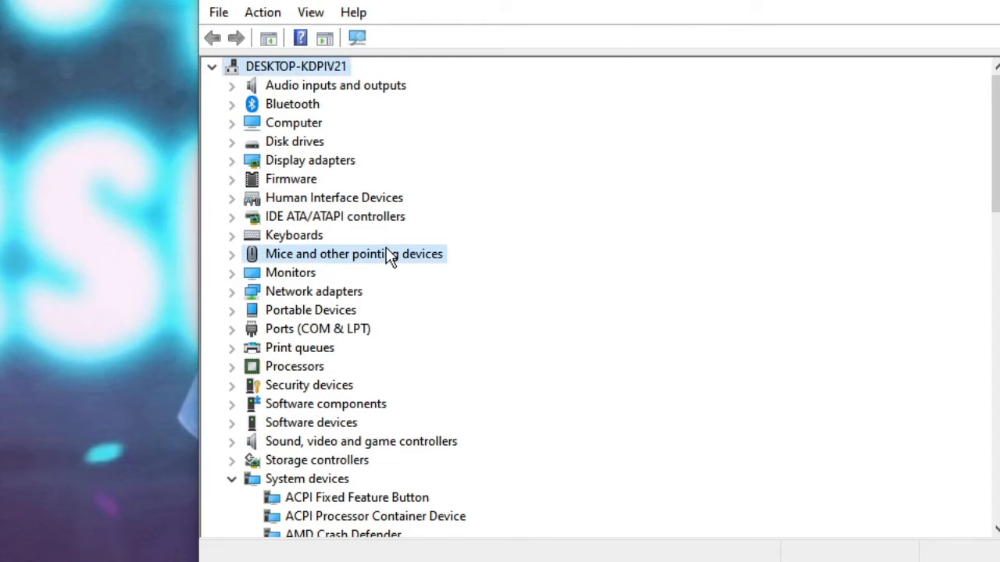
left_click(292, 104)
double_click(300, 109)
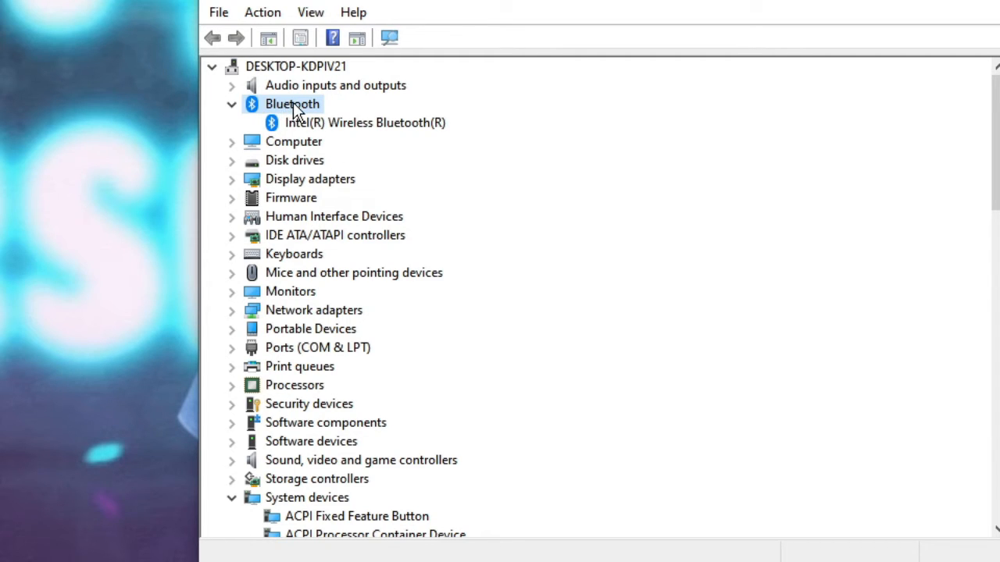
left_click(316, 125)
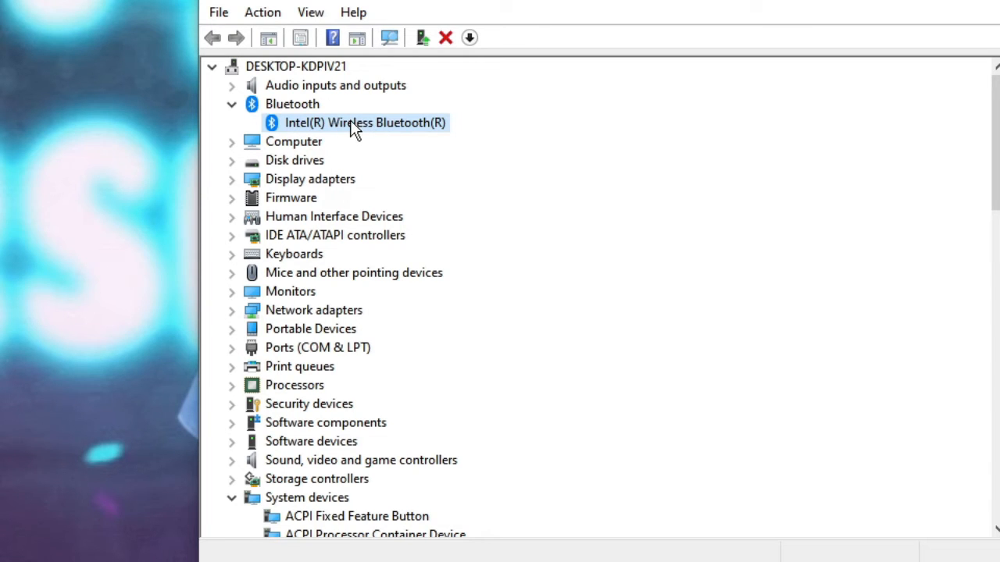
Step: Run an automatic driver search for the Bluetooth adapter; best driver already installed
right_click(350, 120)
left_click(403, 134)
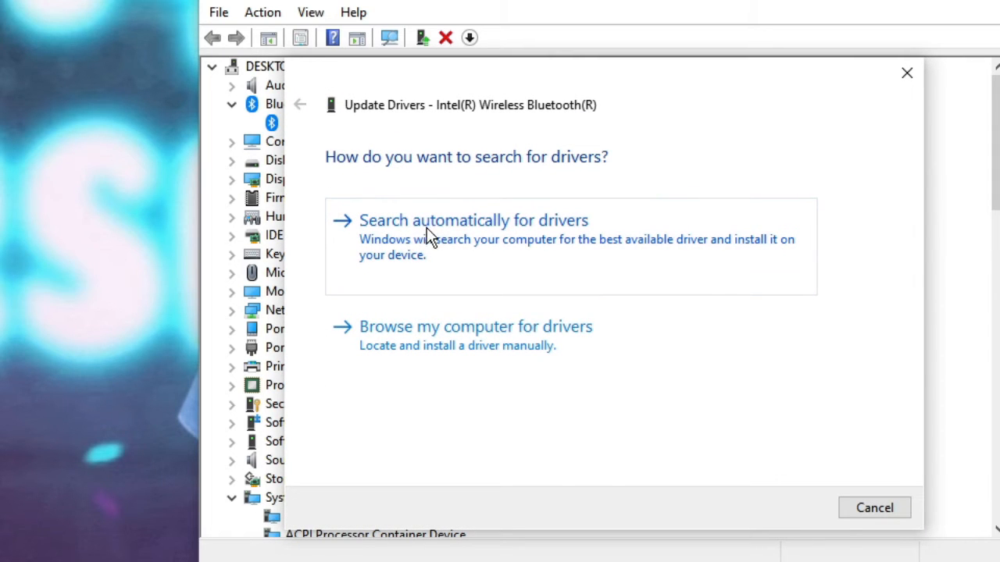
left_click(465, 235)
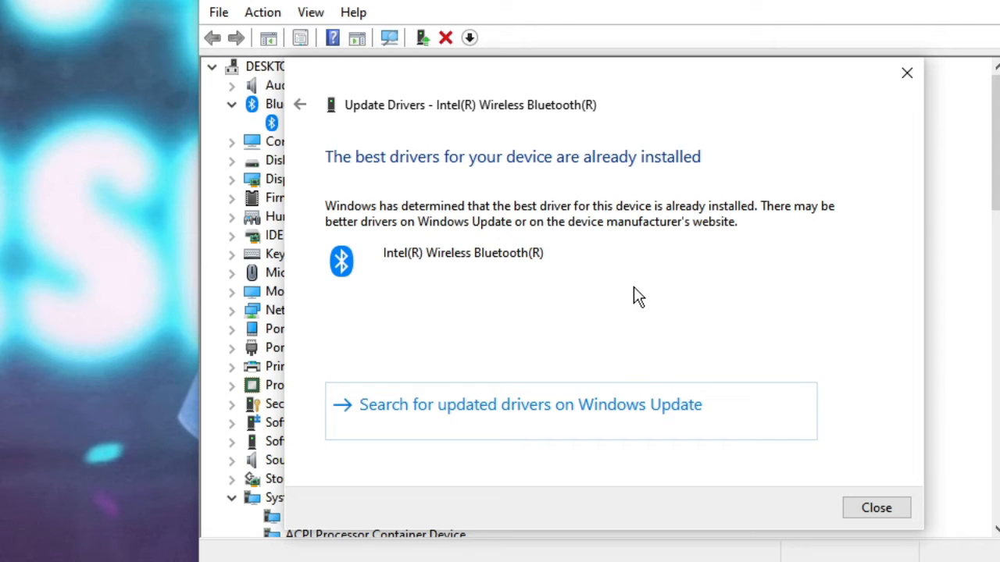
left_click(882, 509)
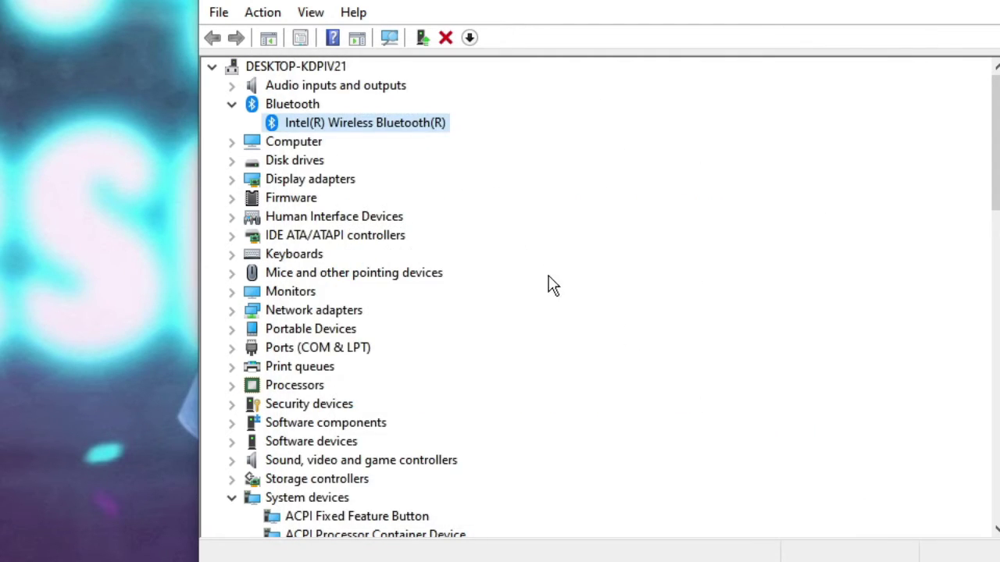
Step: Restart the driver update choosing to pick from drivers already on the computer
right_click(402, 125)
left_click(452, 134)
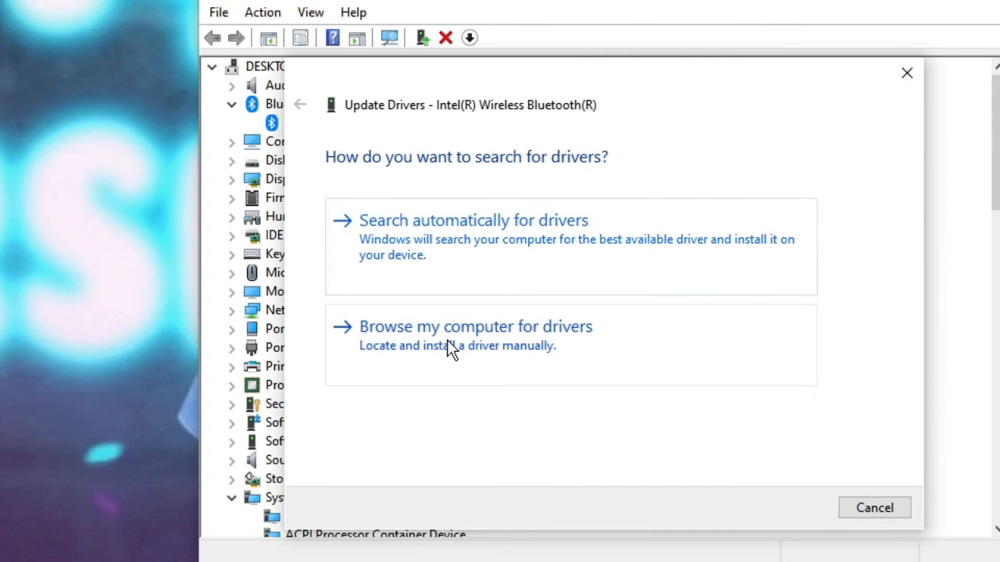
left_click(515, 346)
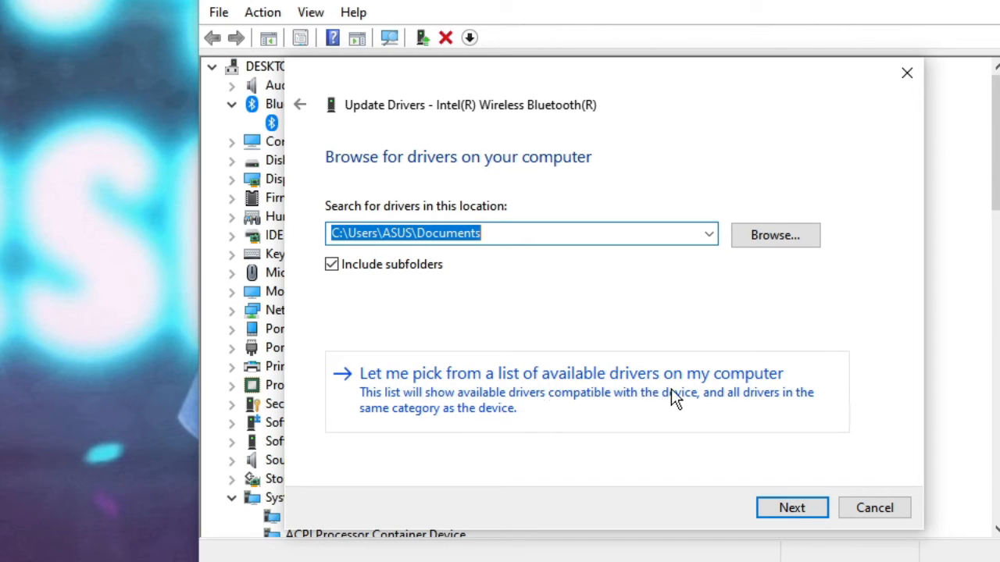
left_click(559, 398)
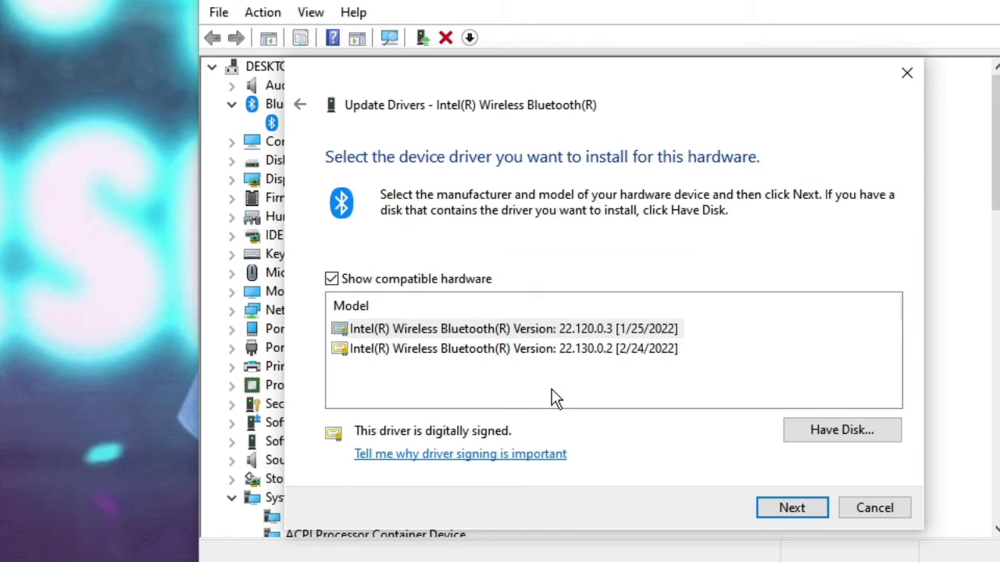
Step: Select and install Intel Wireless Bluetooth driver version 22.130.0.2, then dismiss the wizard
left_click(513, 350)
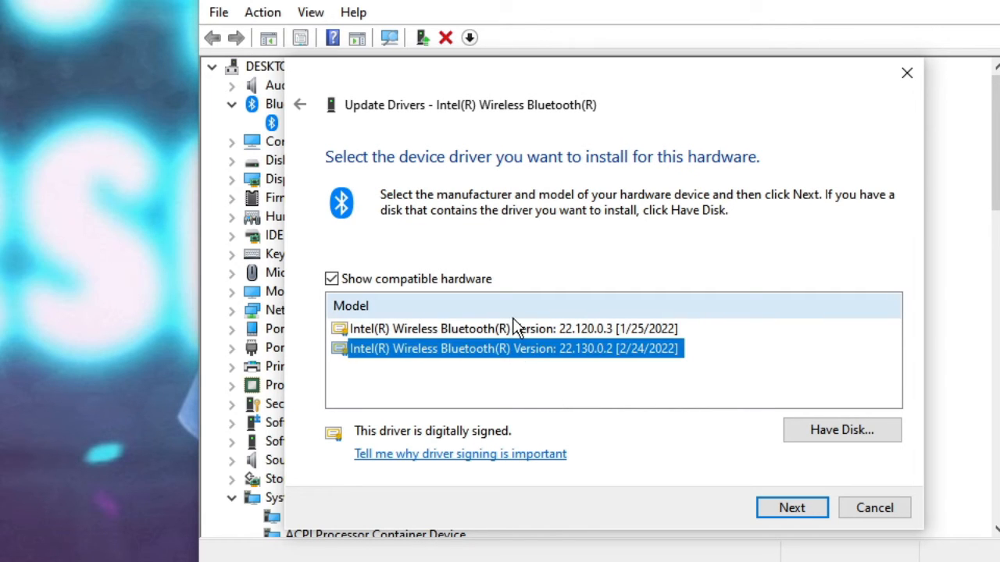
left_click(508, 328)
left_click(503, 349)
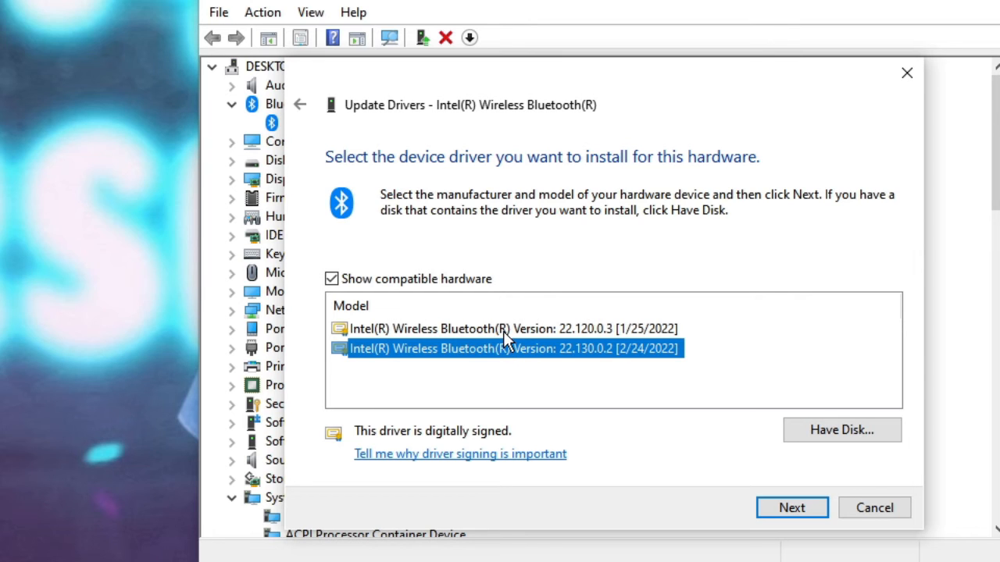
left_click(503, 331)
left_click(498, 347)
left_click(806, 509)
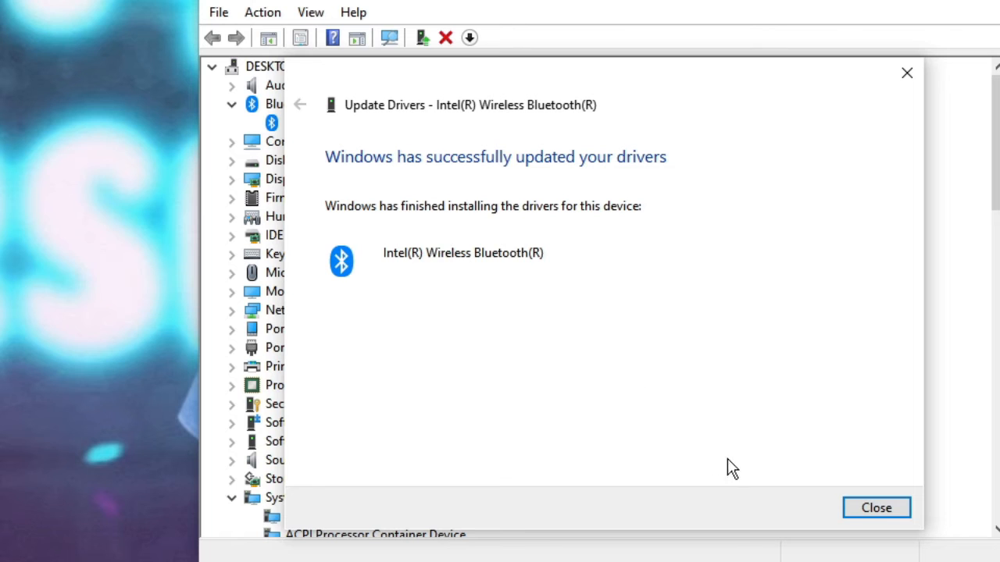
left_click(865, 507)
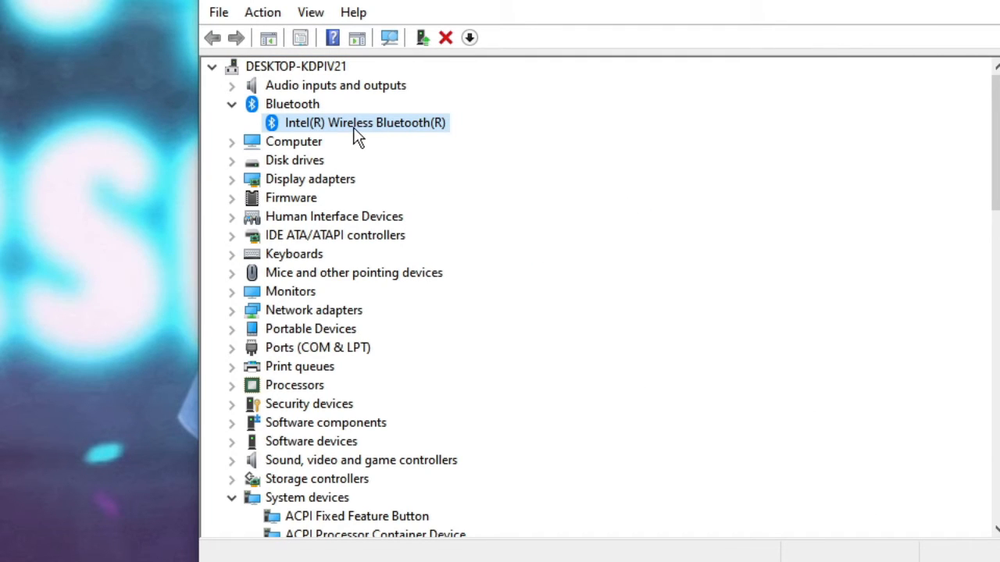
Step: Disable the Intel(R) Wireless Bluetooth(R) device, confirm Yes, then enable it again
right_click(411, 129)
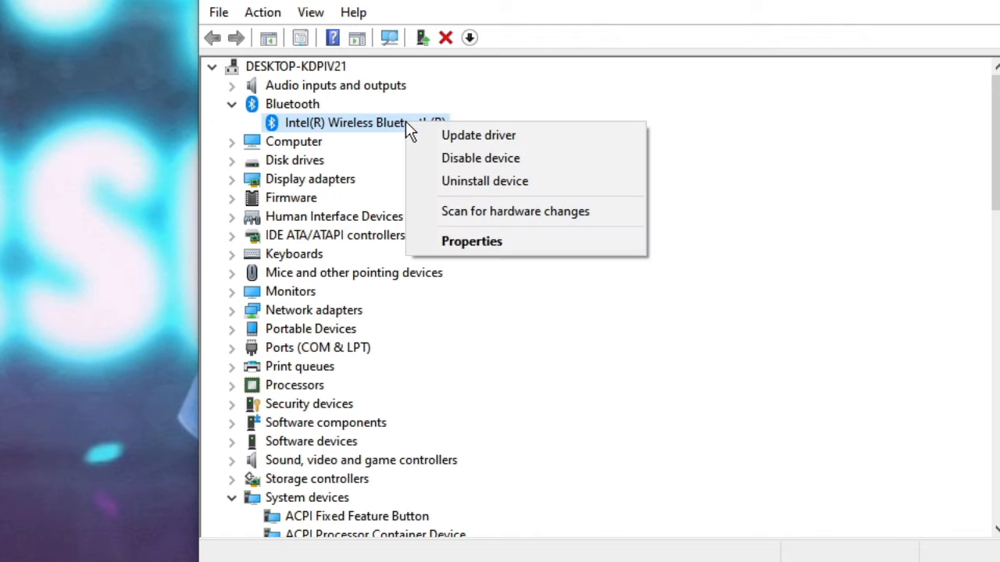
left_click(480, 158)
left_click(550, 293)
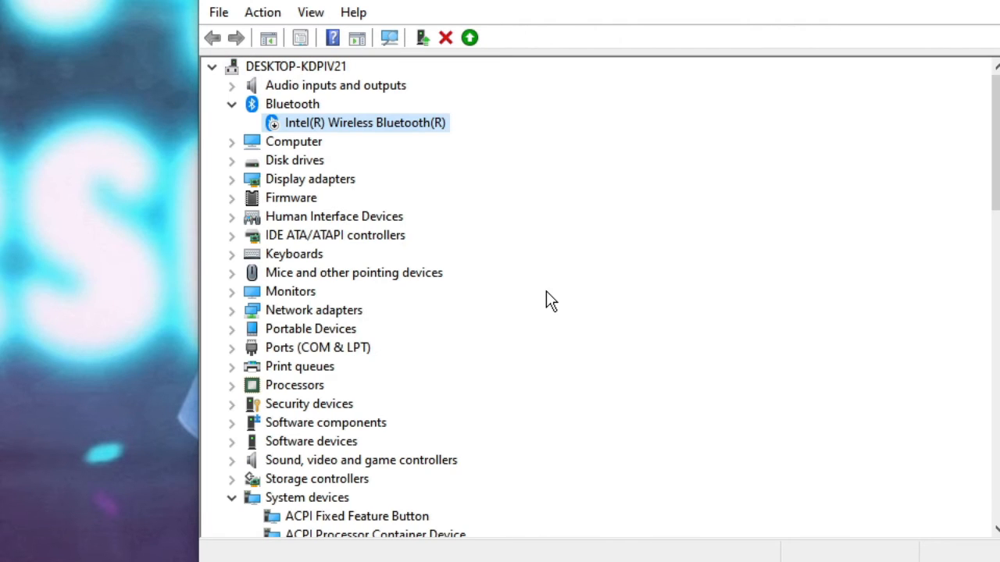
right_click(409, 125)
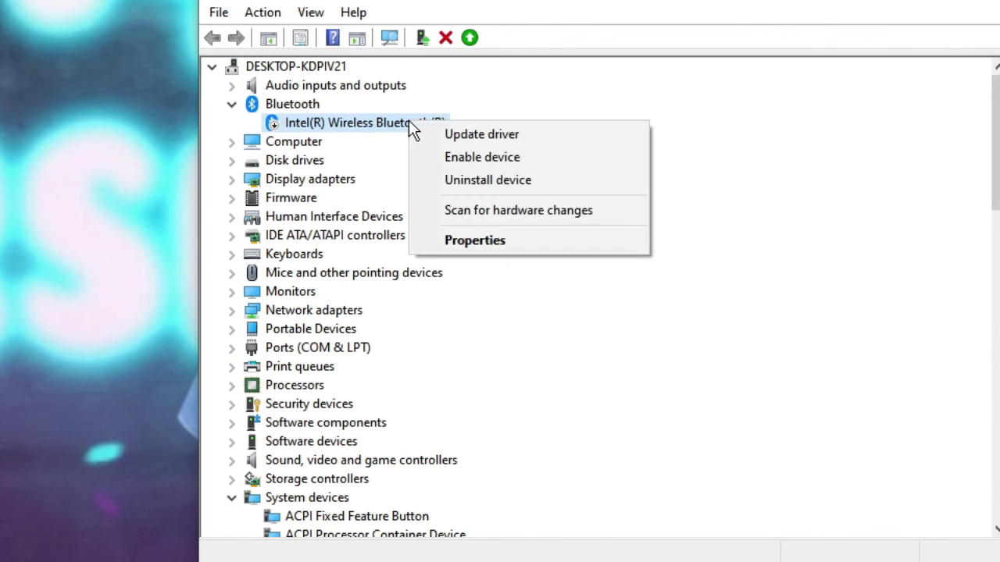
left_click(478, 157)
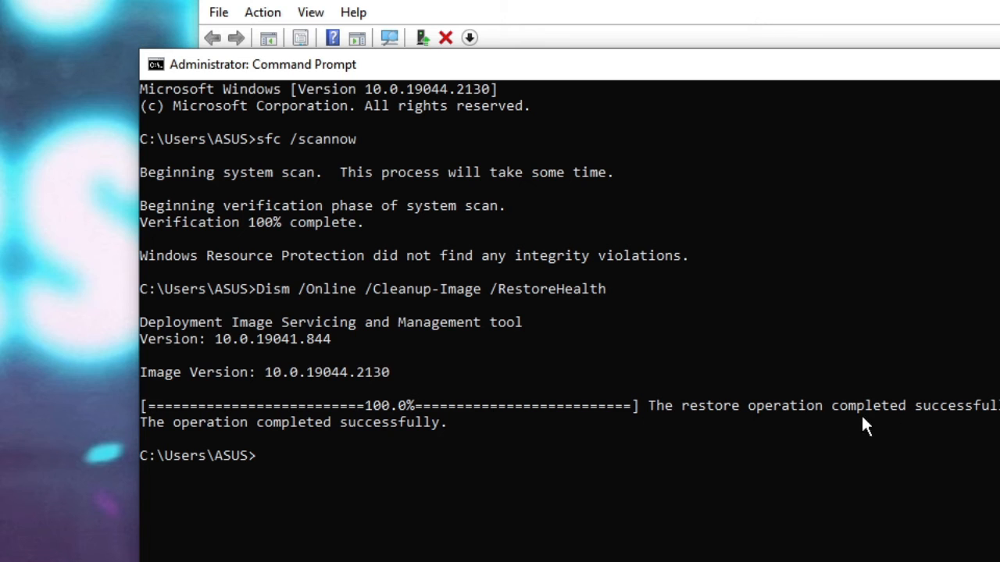
Step: Close the Command Prompt window with Alt+F4 after sfc and DISM finish
key("alt+F4")
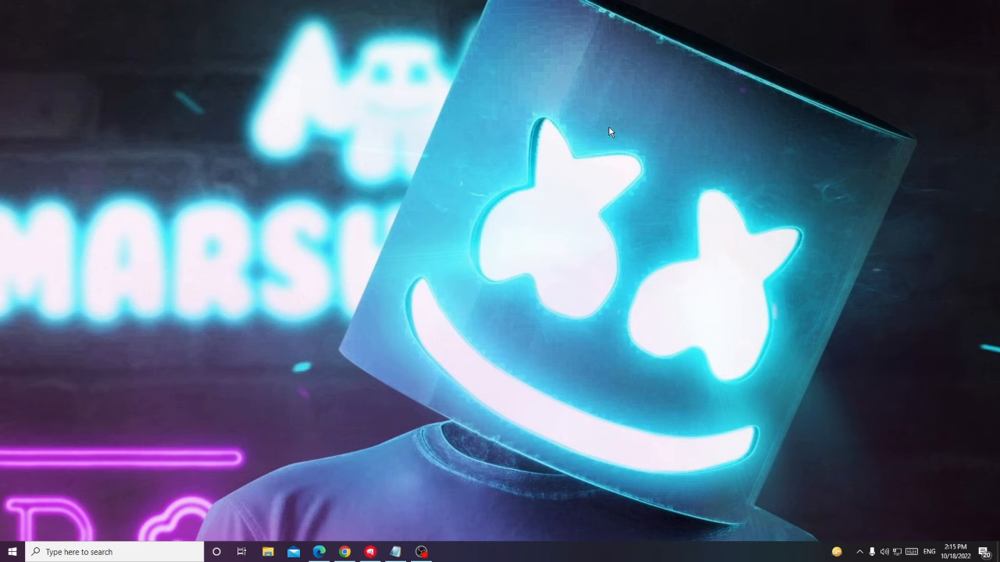
Step: Browse from This PC into Local Disk (C:), then Windows, then the System32 folder
left_click(269, 552)
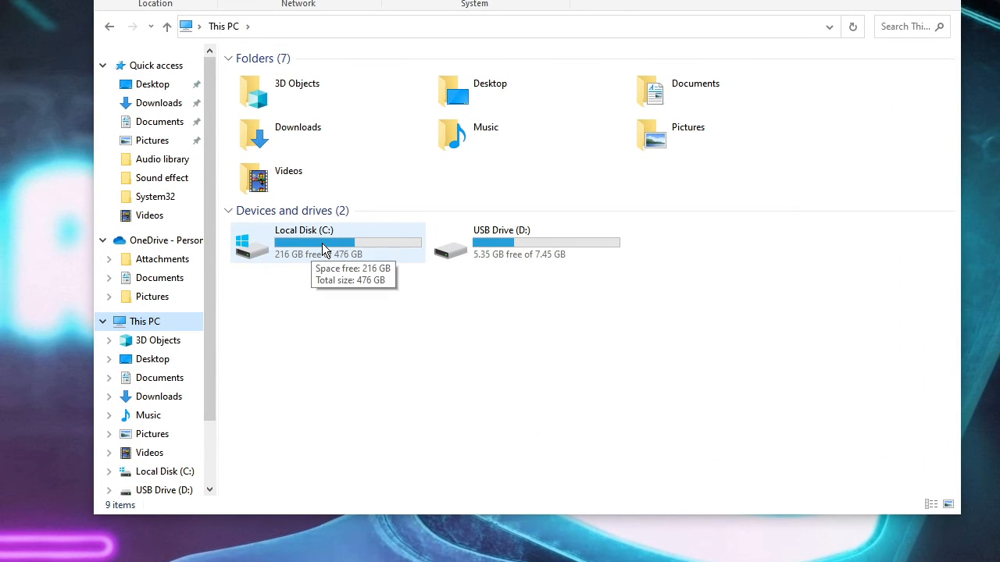
double_click(323, 243)
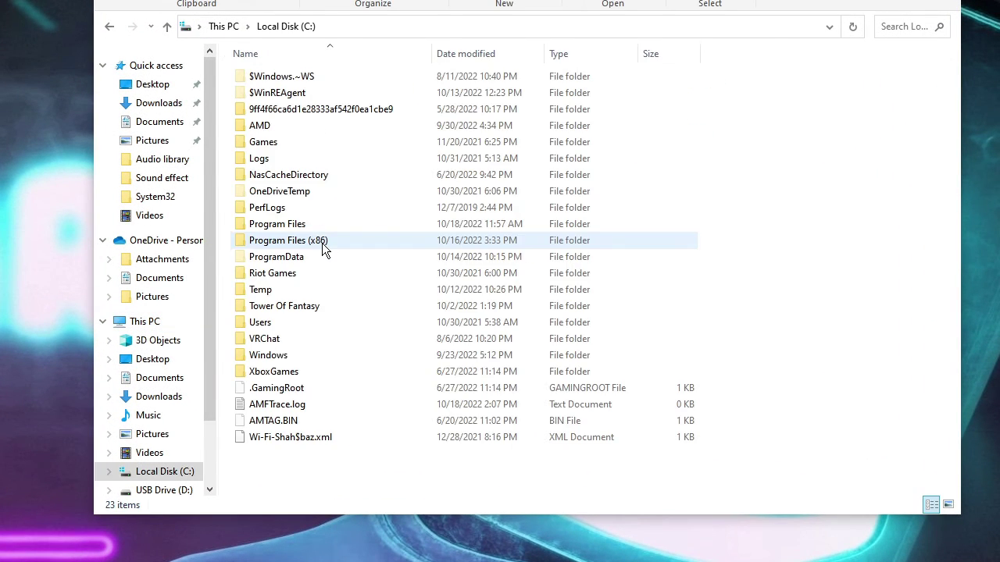
left_click(293, 356)
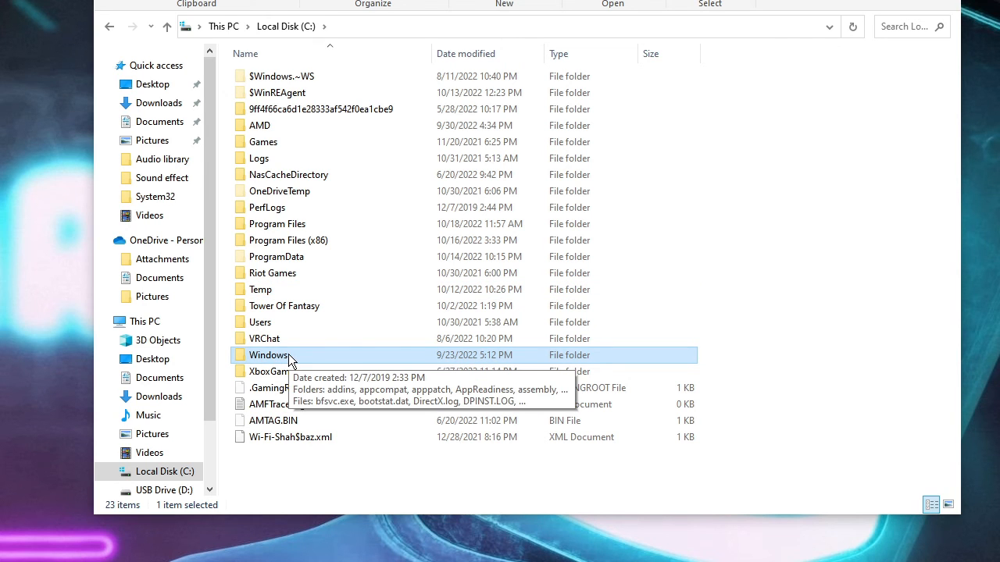
double_click(289, 354)
left_click(298, 295)
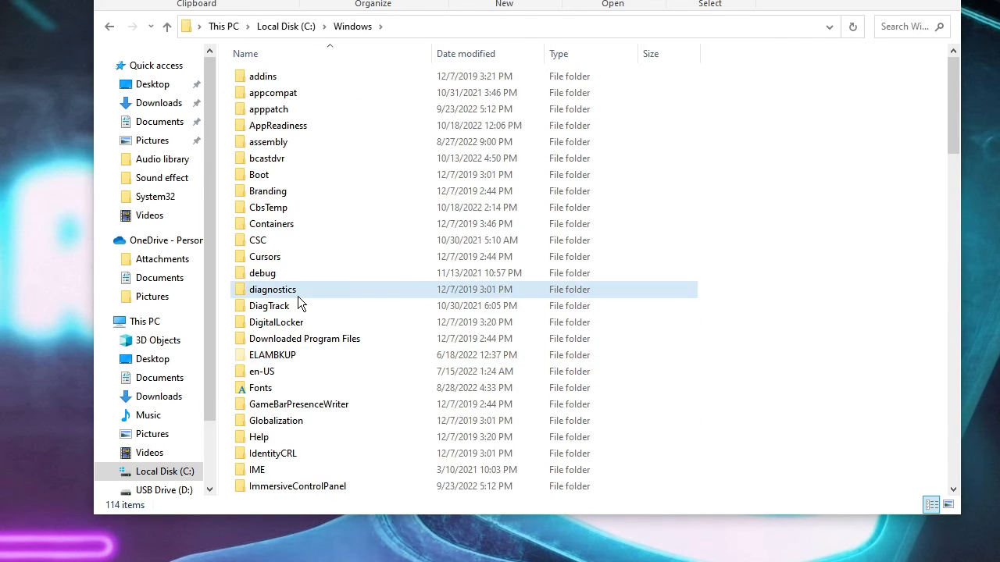
type("s")
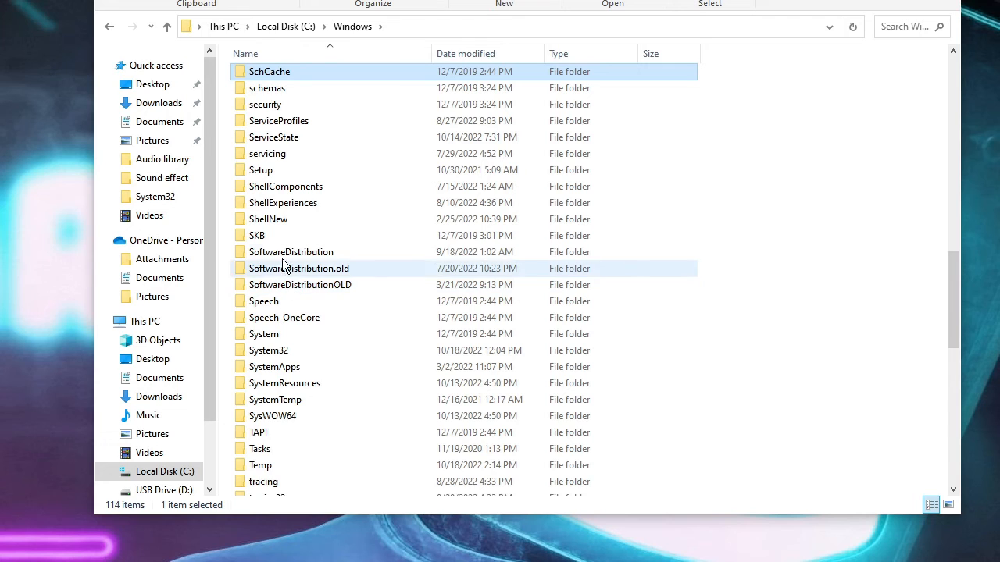
scroll(287, 246, "down", 2)
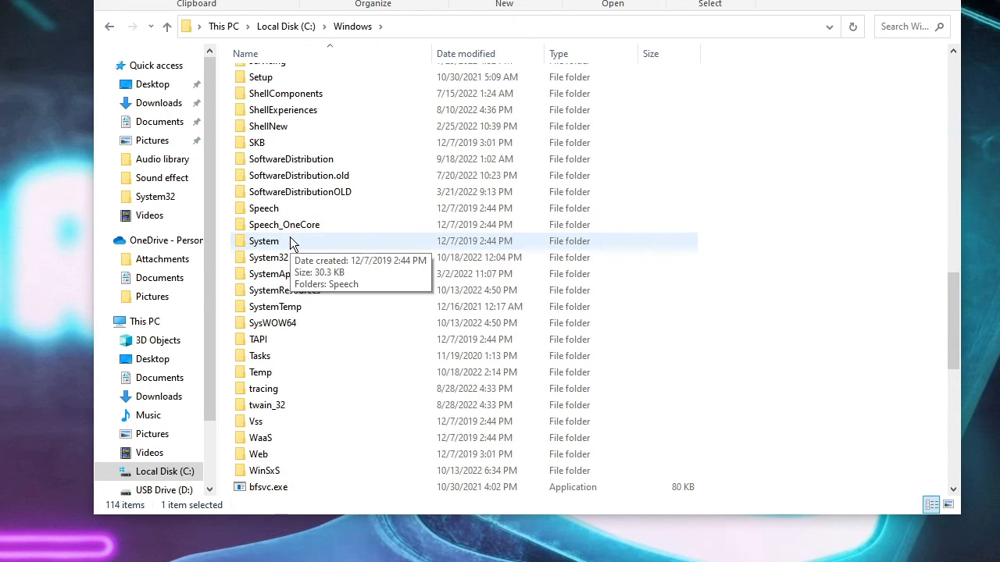
left_click(289, 254)
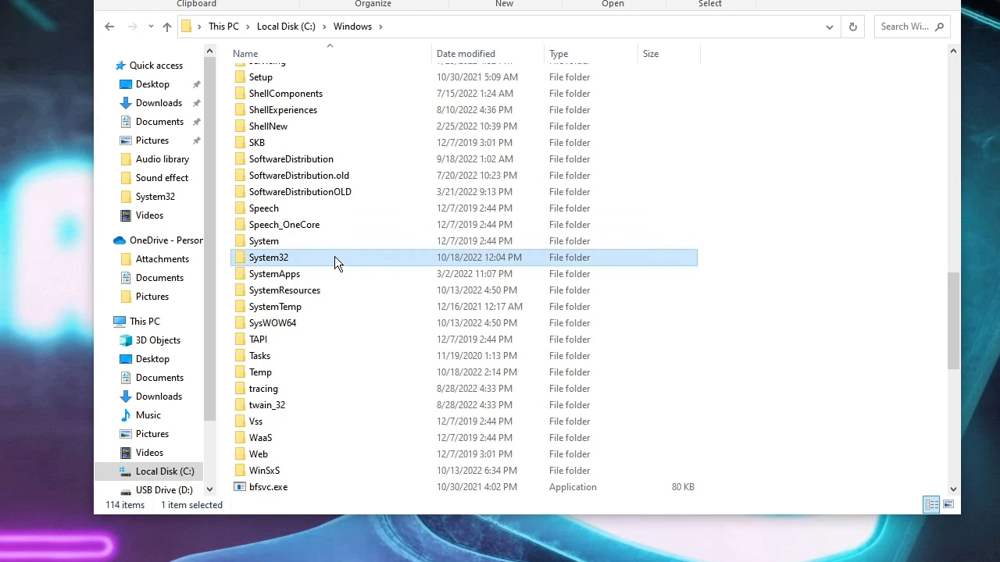
double_click(335, 256)
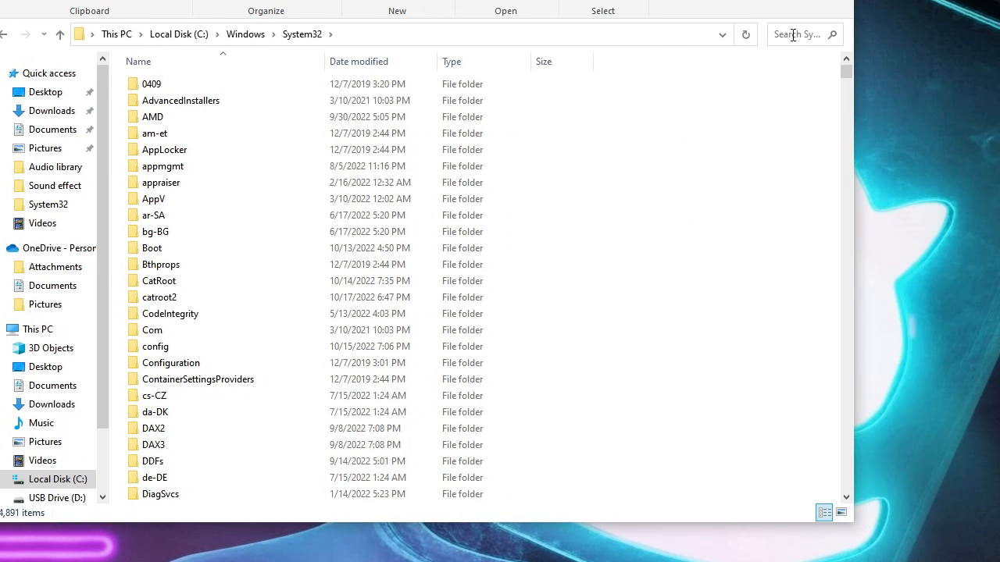
Step: Search System32 for fsquirt and send fsquirt.exe to the desktop as a shortcut
left_click(792, 34)
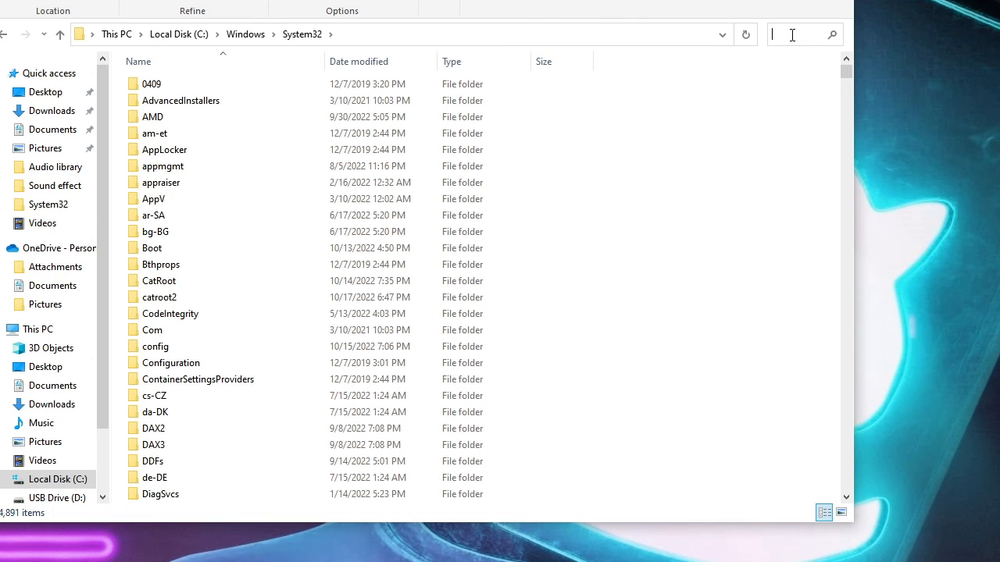
type("fs")
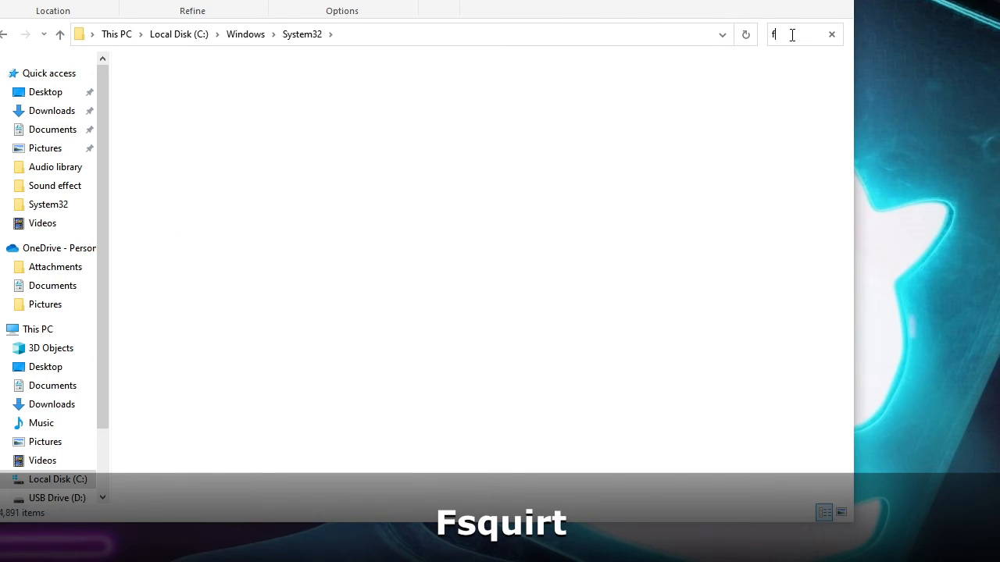
type("qui")
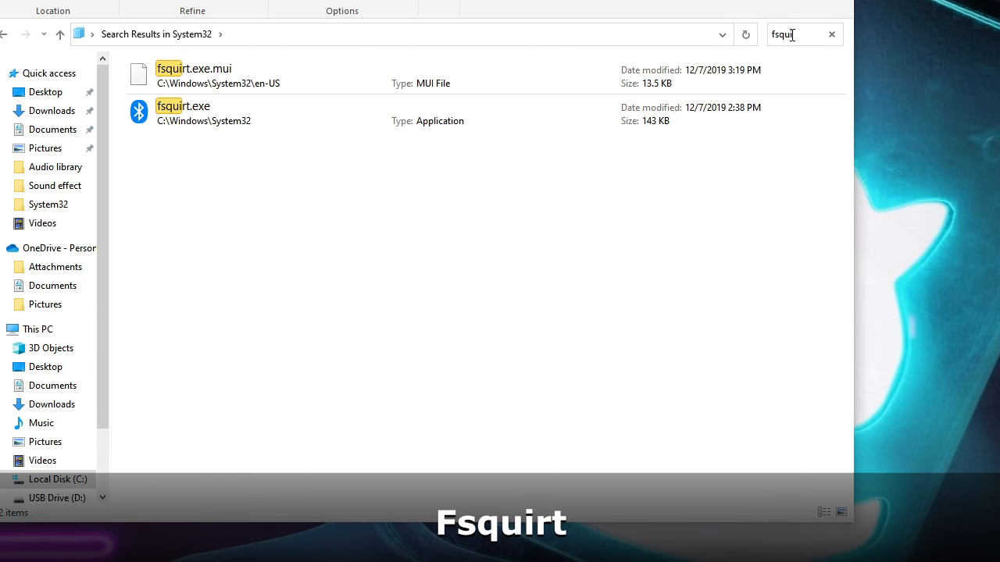
type("rt")
double_click(202, 114)
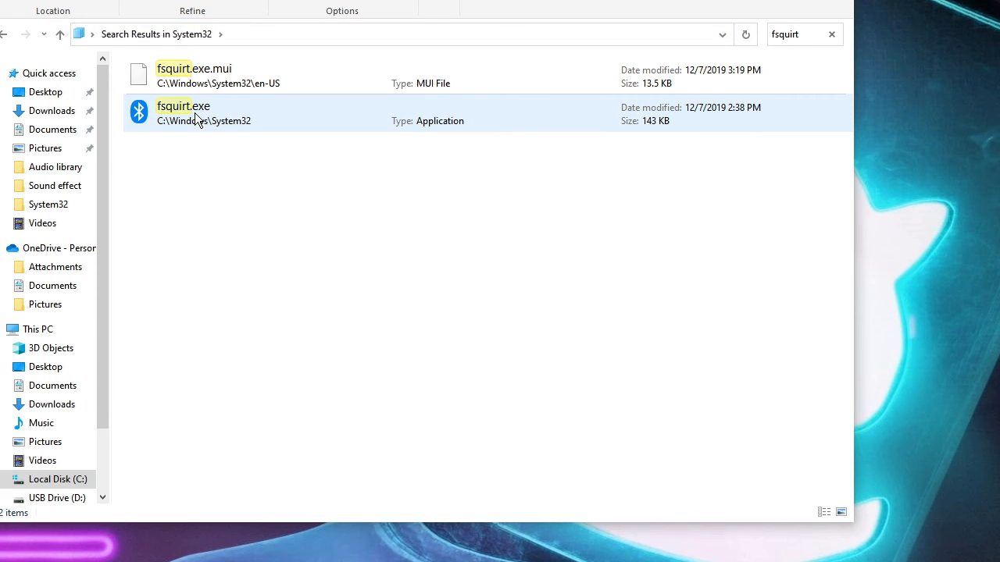
right_click(233, 111)
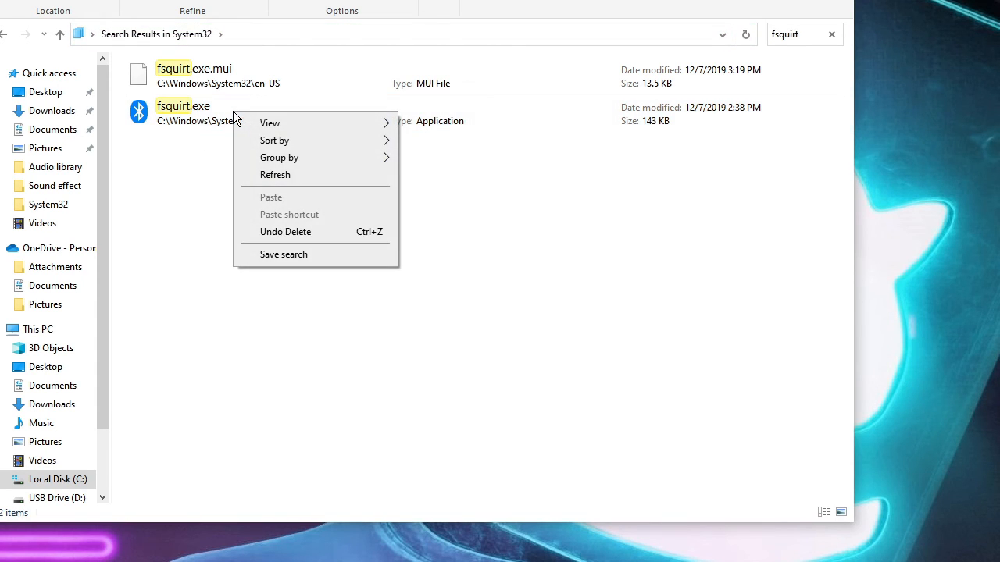
left_click(229, 110)
right_click(236, 108)
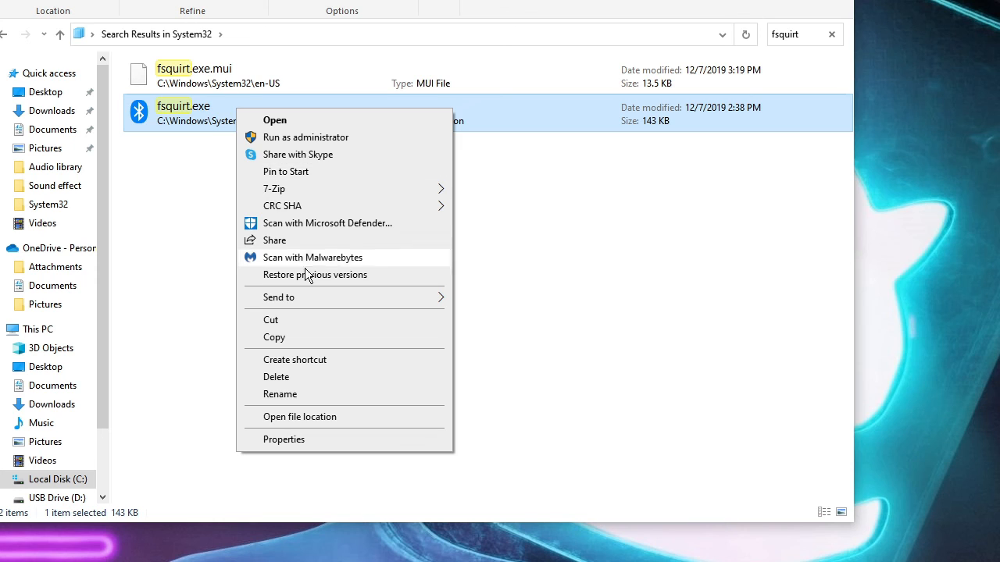
mouse_move(279, 298)
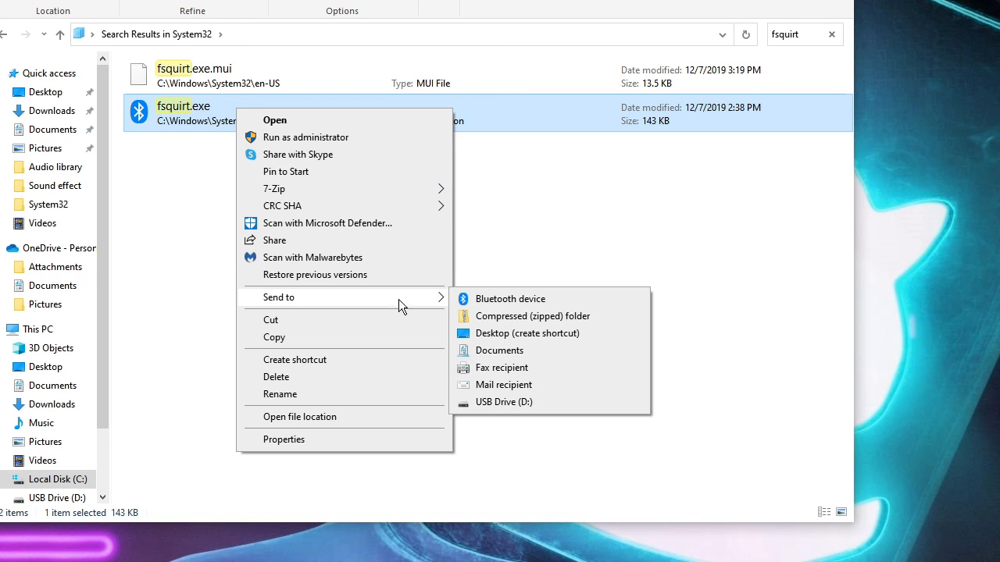
left_click(516, 337)
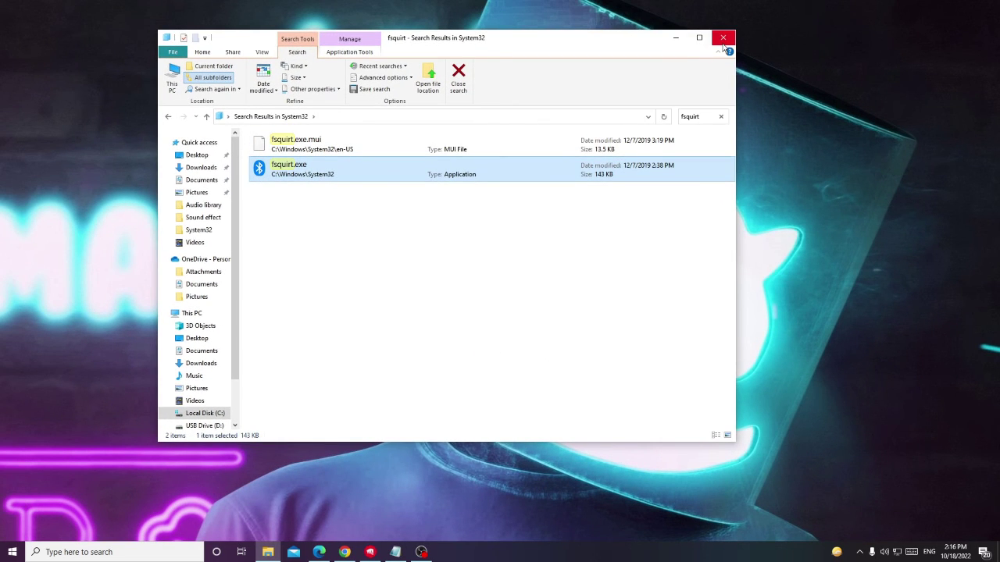
Step: Drag the fsquirt.exe shortcut to the desktop centre and launch Bluetooth File Transfer from it
left_click(723, 38)
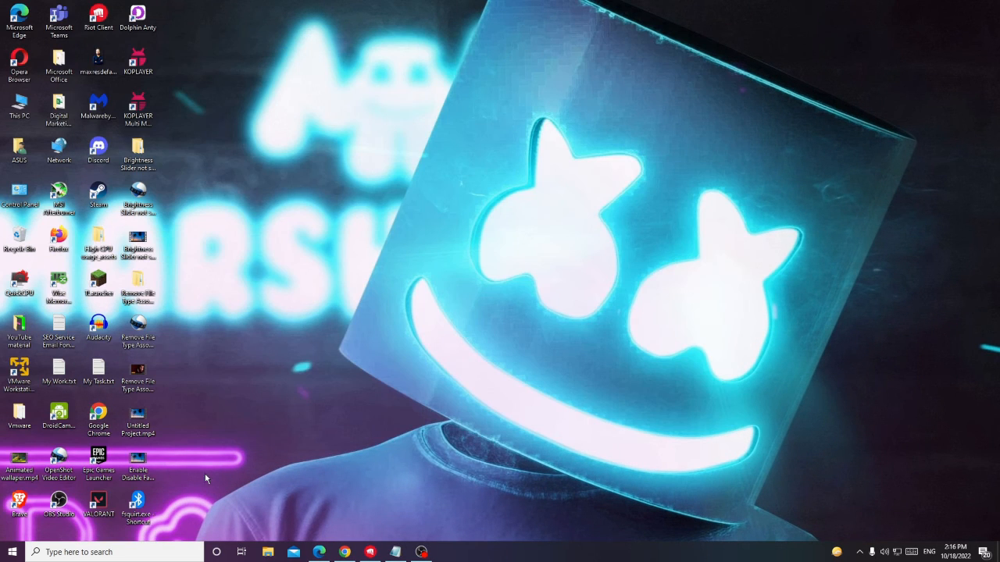
left_click_drag(137, 508, 445, 194)
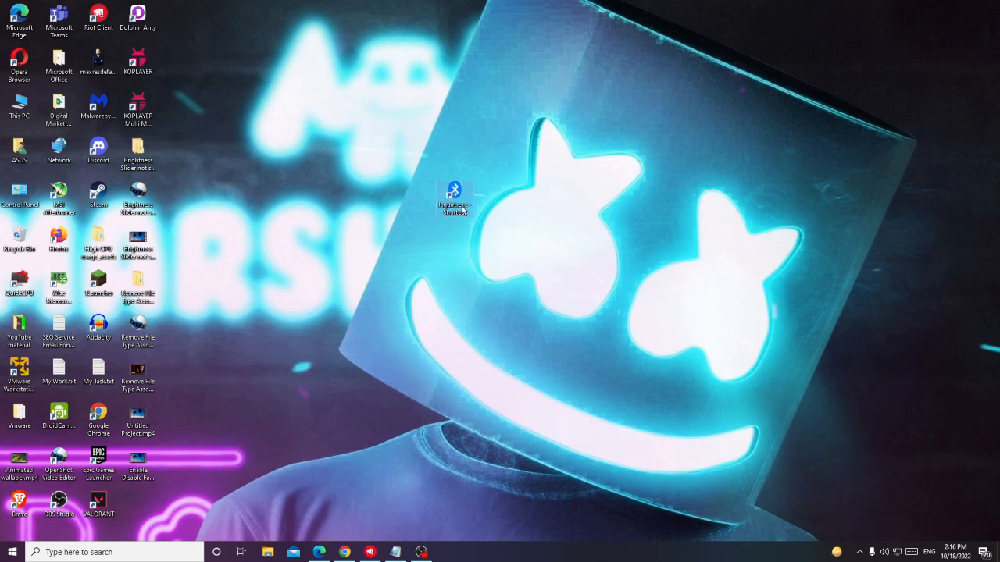
double_click(458, 195)
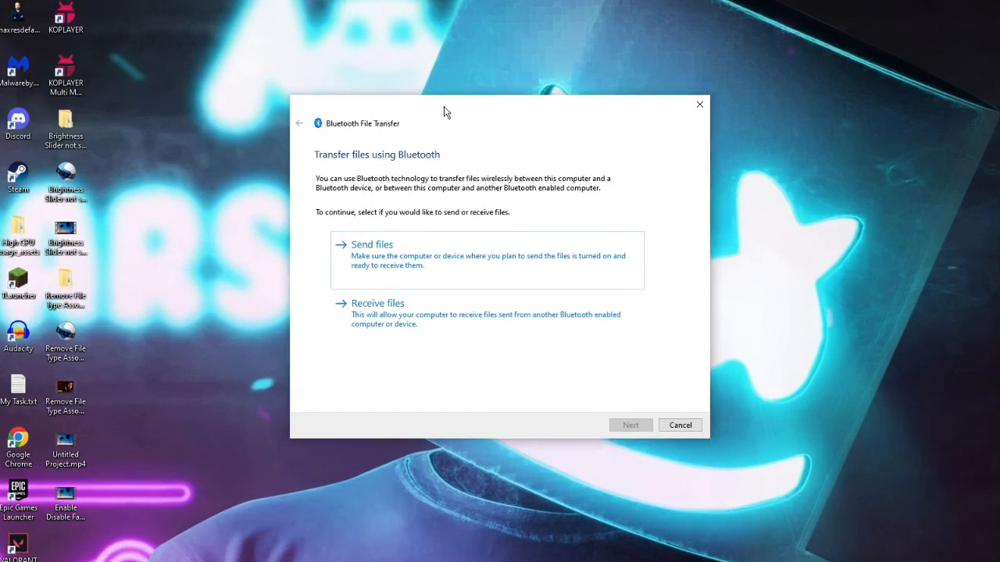